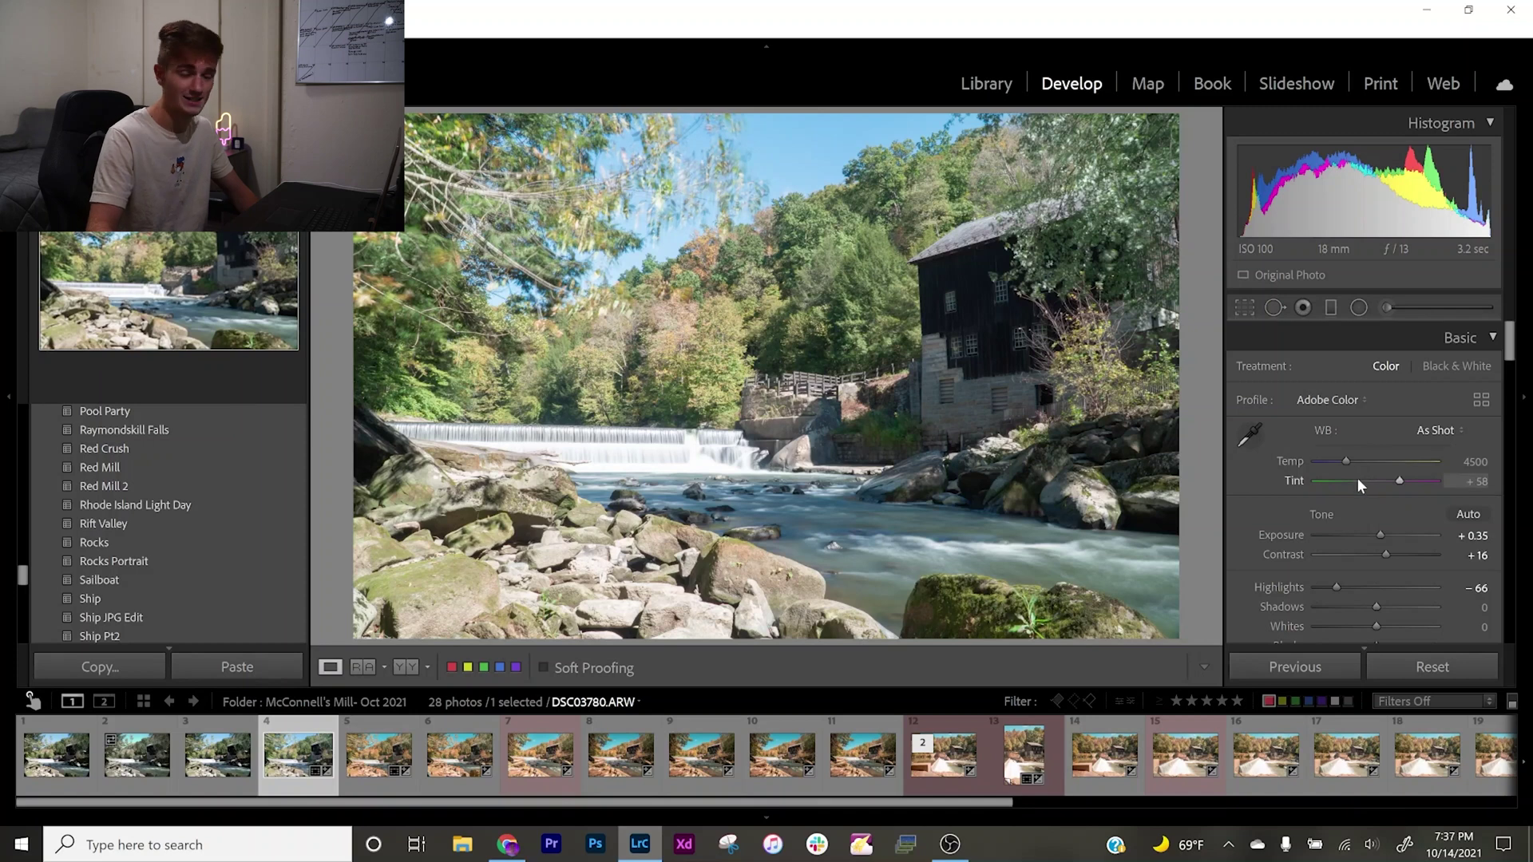
Set the white balance by sampling the white water of the waterfall as the neutral target.
left_click(1250, 436)
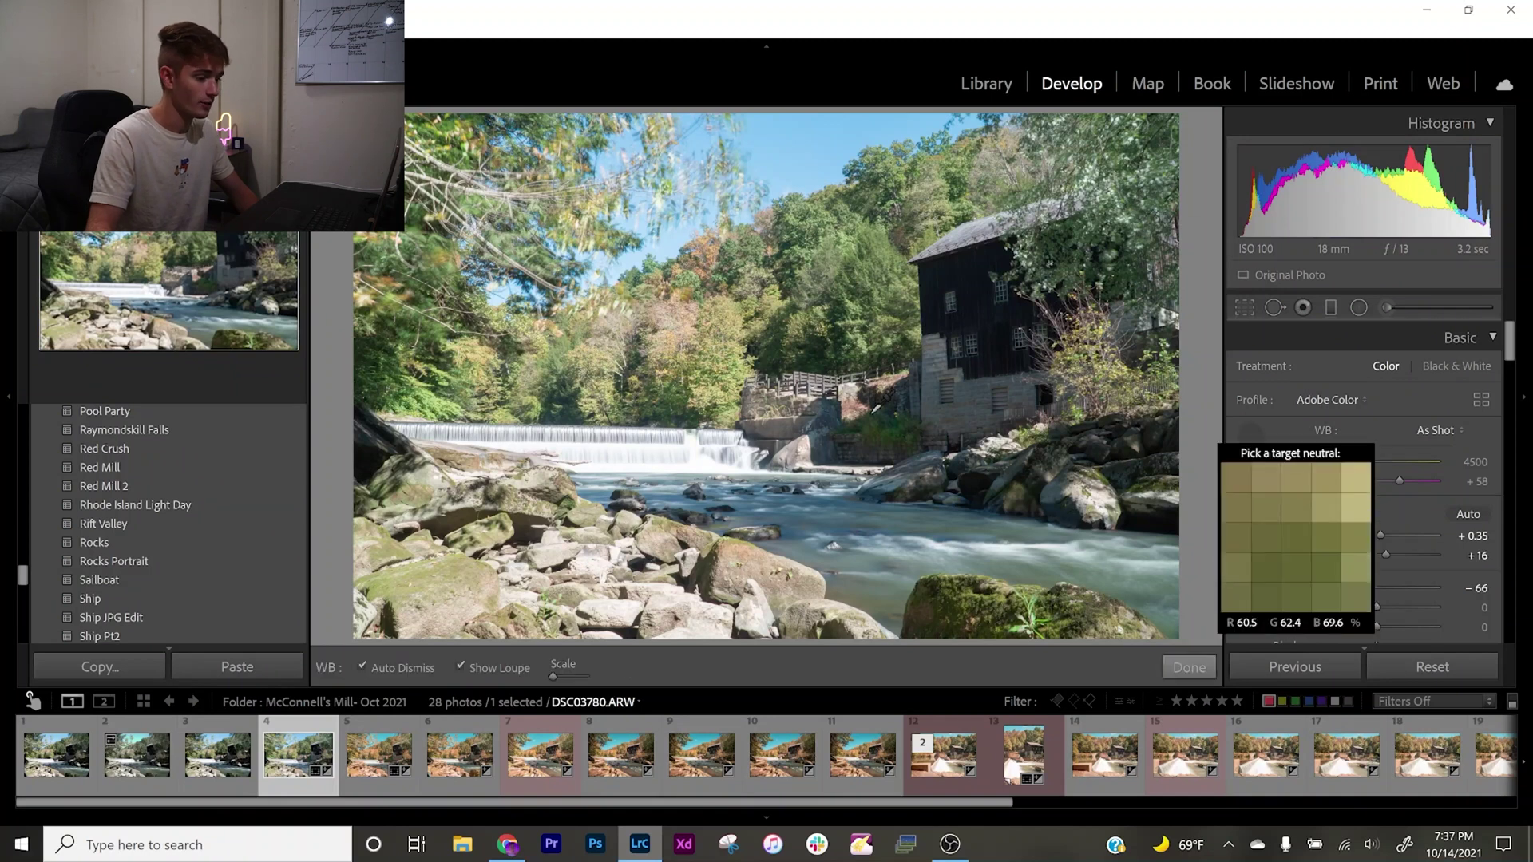
left_click(655, 452)
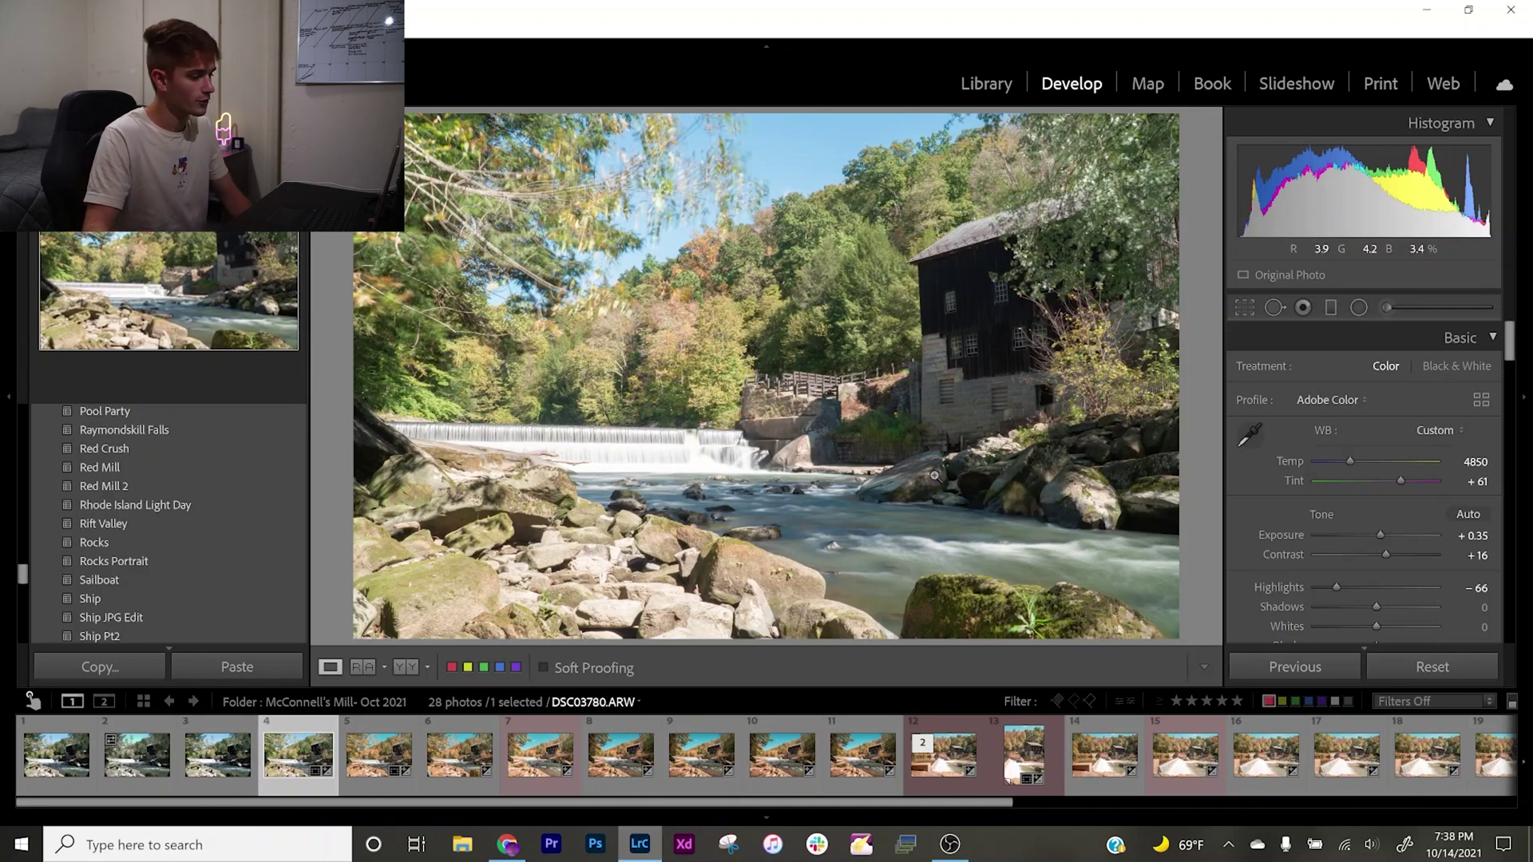
Try raising the overall Shadows to +100, inspect the dark rocks and mill up close, and reset Shadows.
left_click(1033, 464)
left_click_drag(1071, 445, 773, 391)
left_click_drag(931, 287, 862, 369)
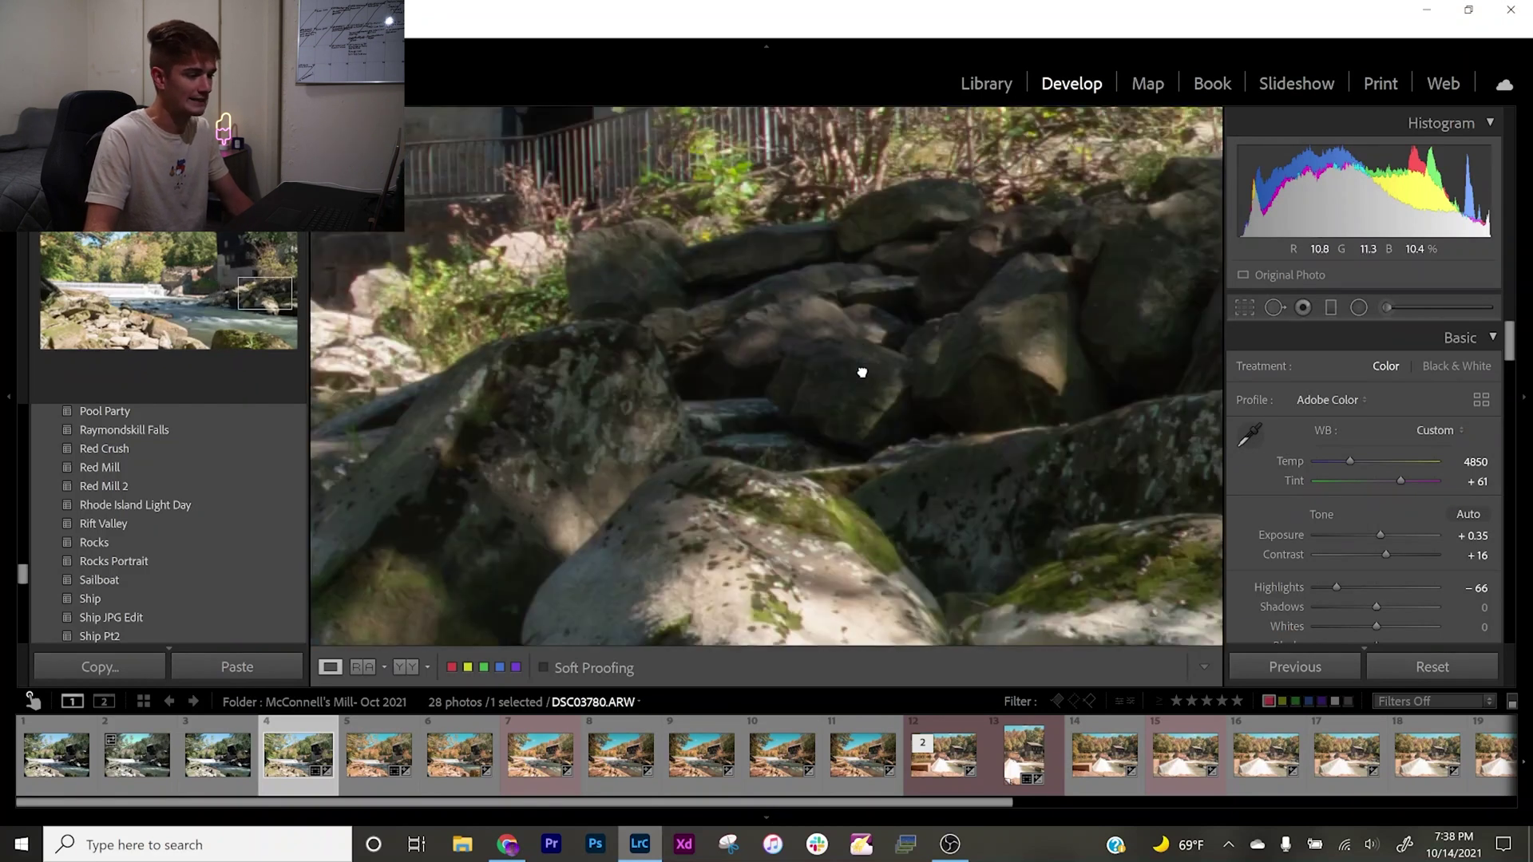
left_click(866, 373)
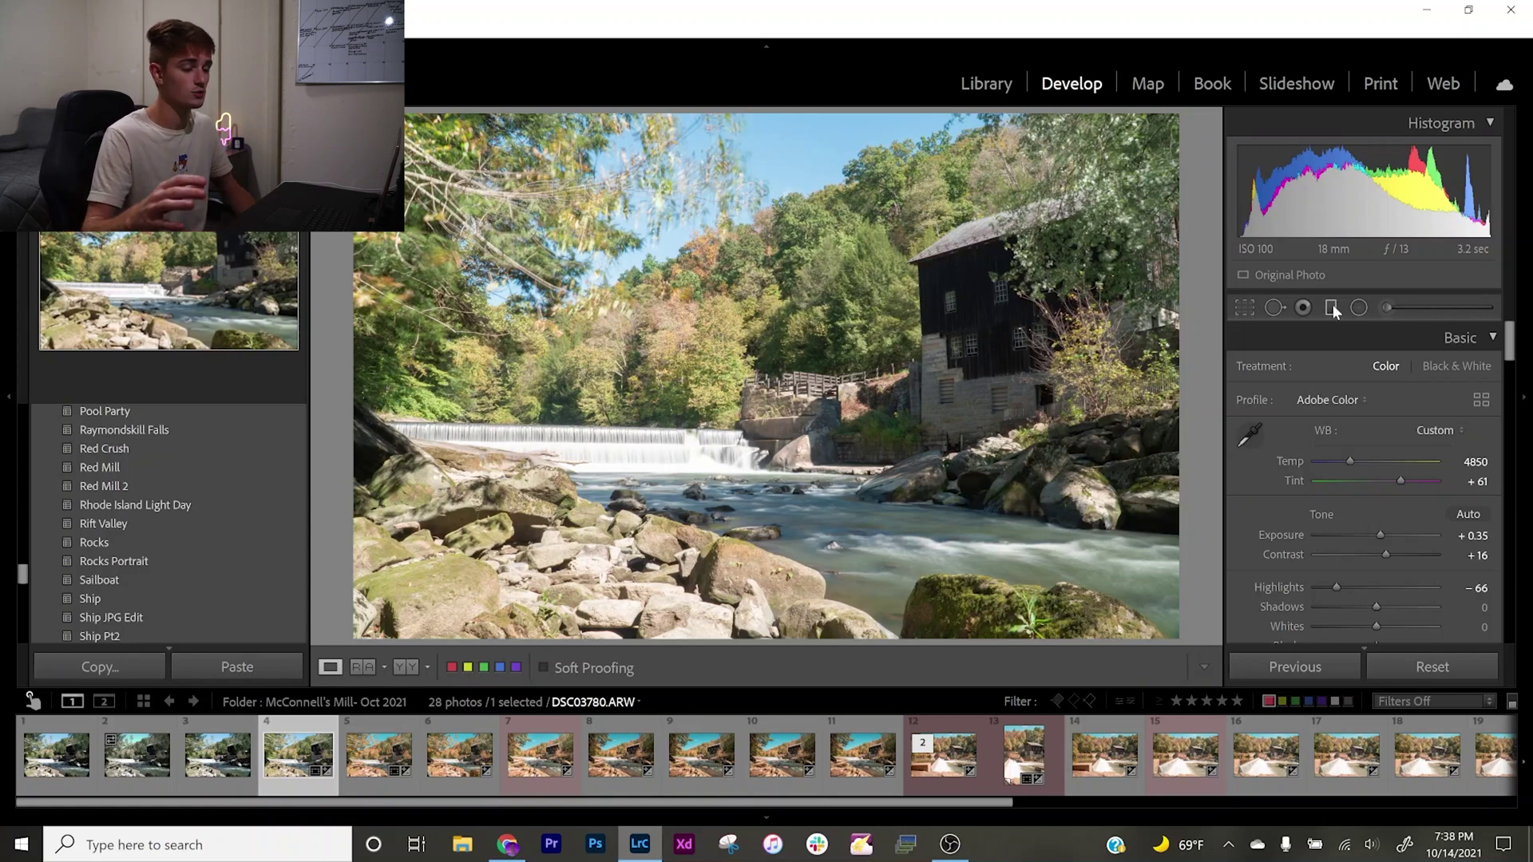
scroll(1338, 375, "down", 5)
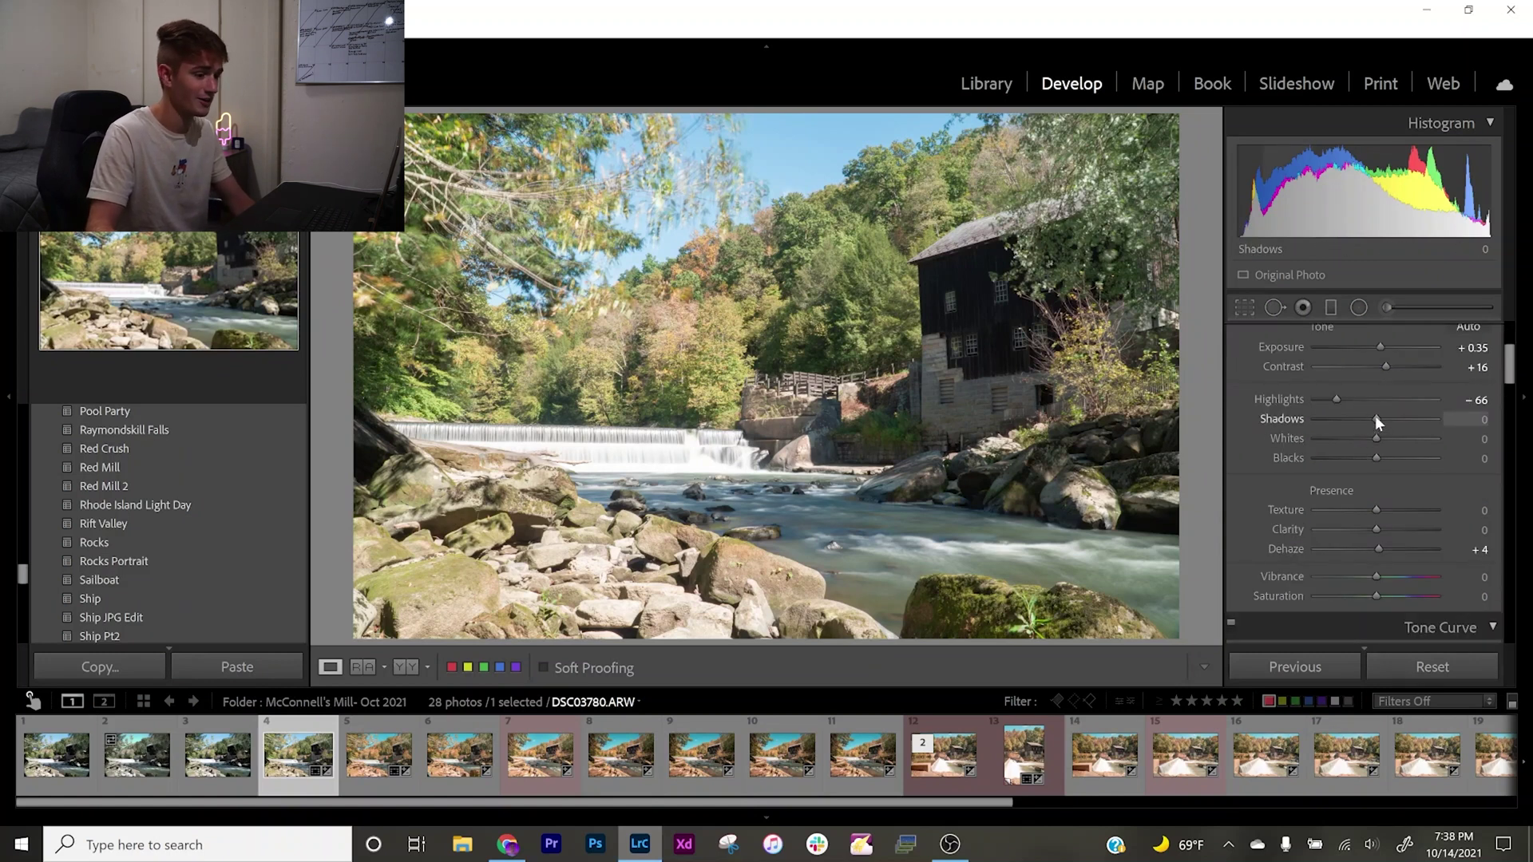
left_click_drag(1374, 418, 1436, 418)
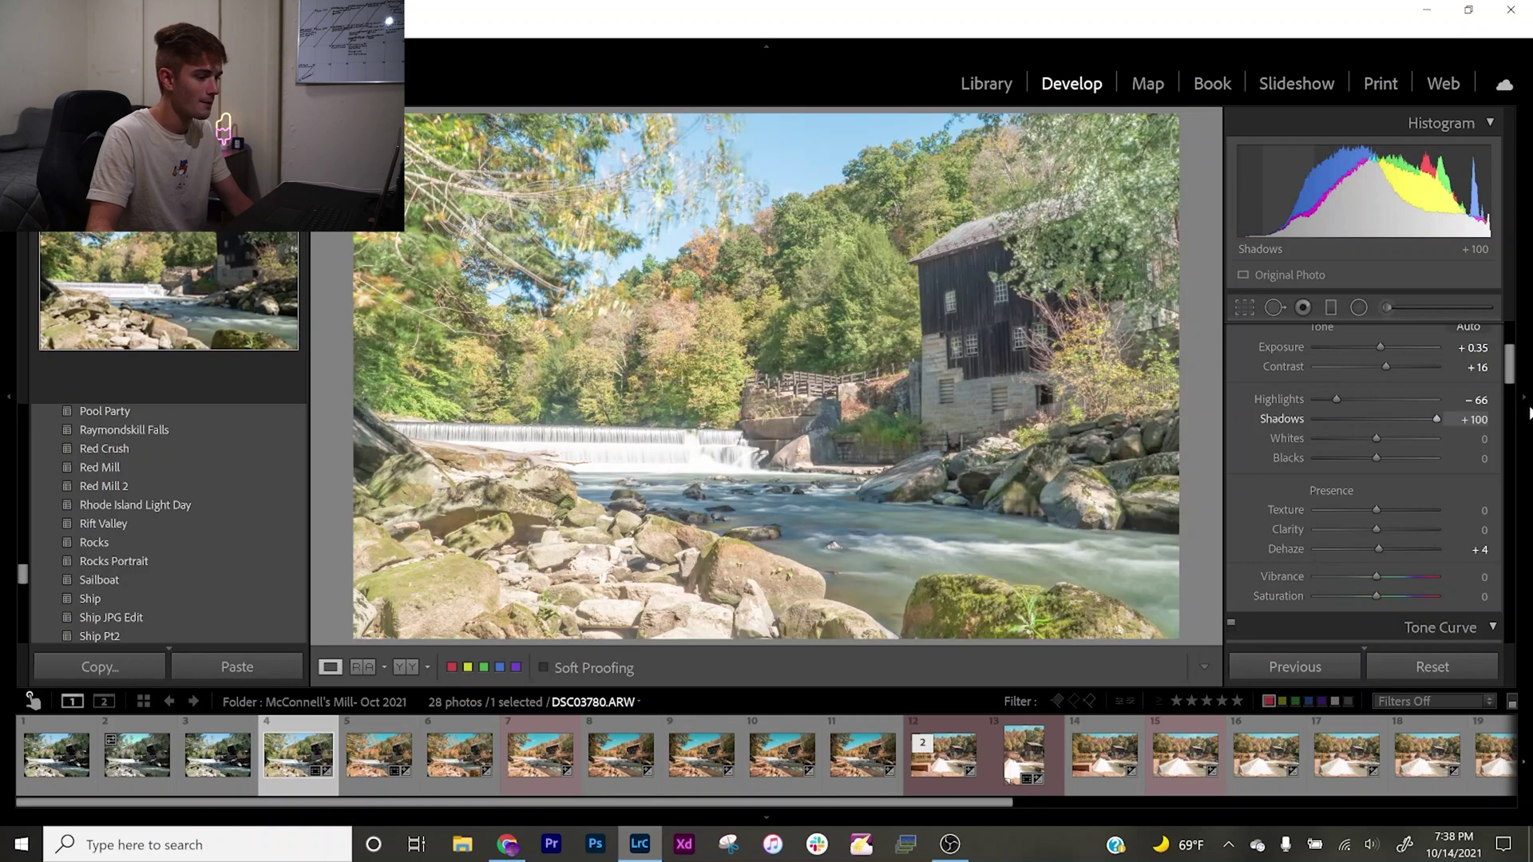
left_click(1089, 440)
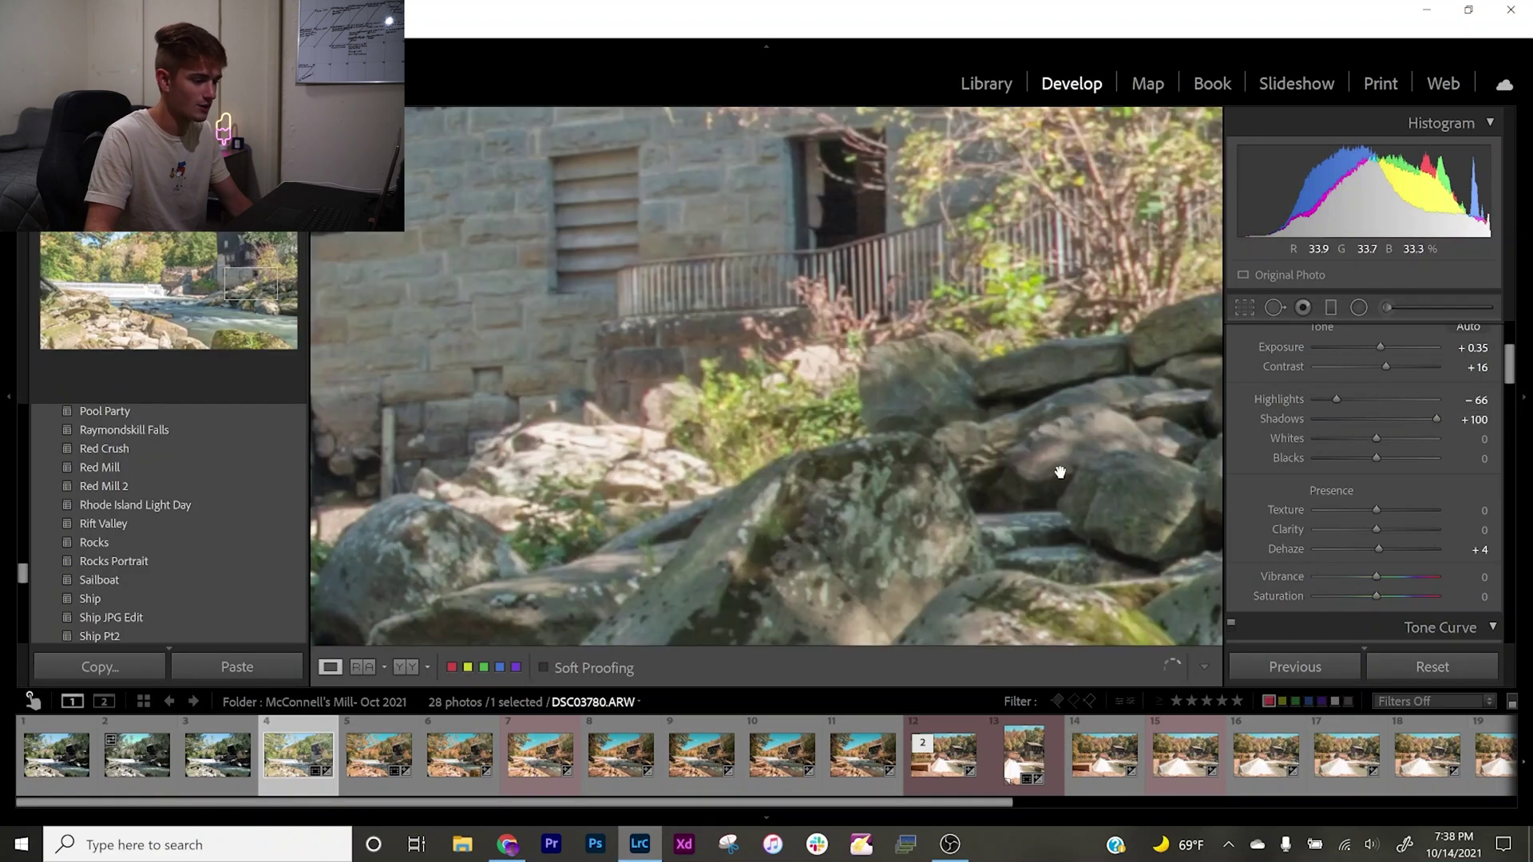
left_click_drag(1060, 471, 1044, 615)
left_click_drag(768, 275, 1022, 699)
left_click(688, 292)
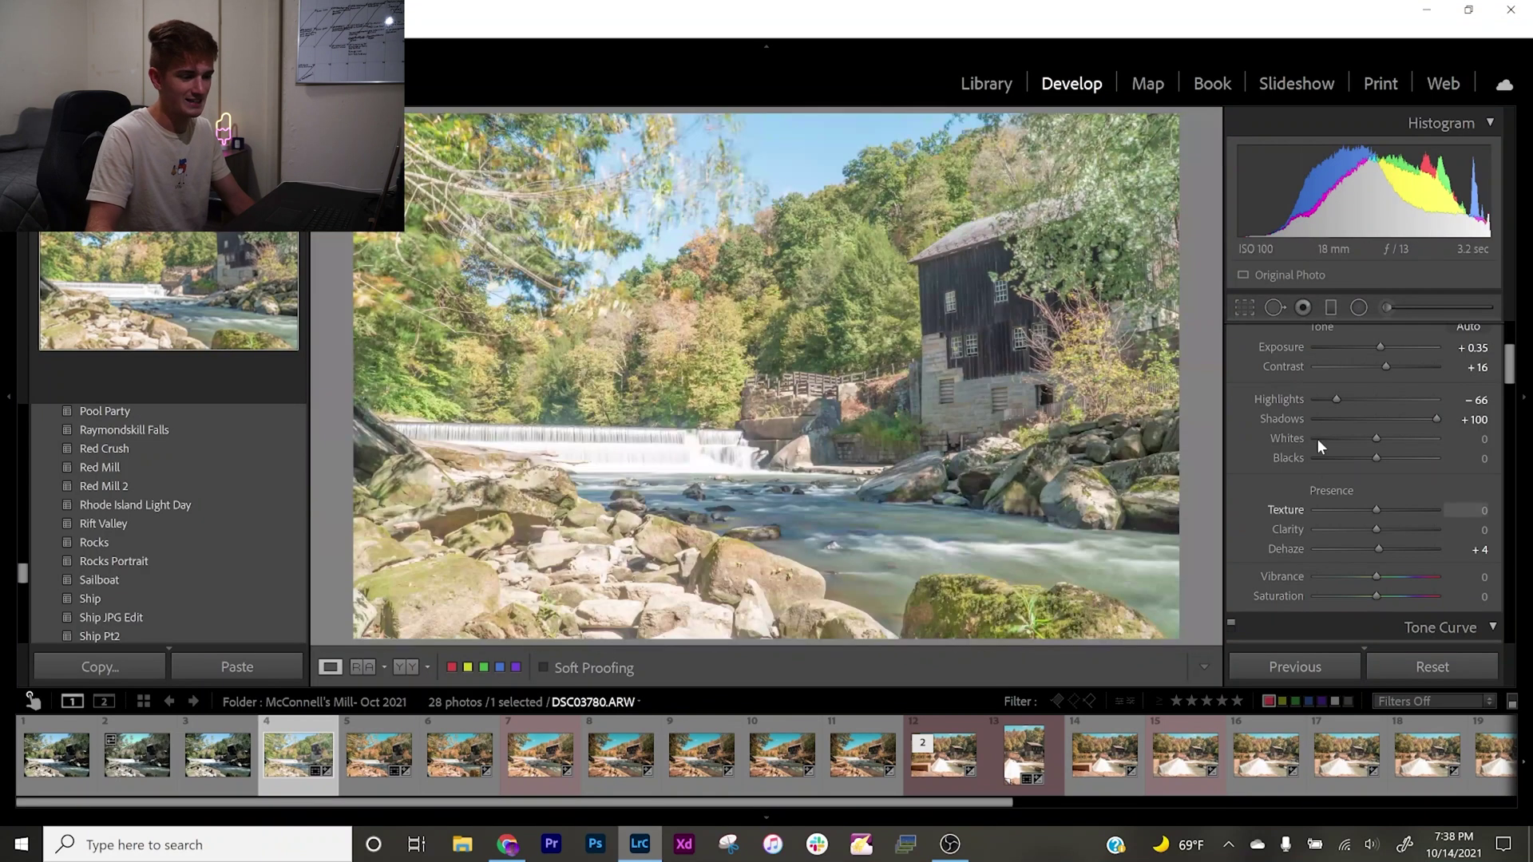
double_click(1289, 416)
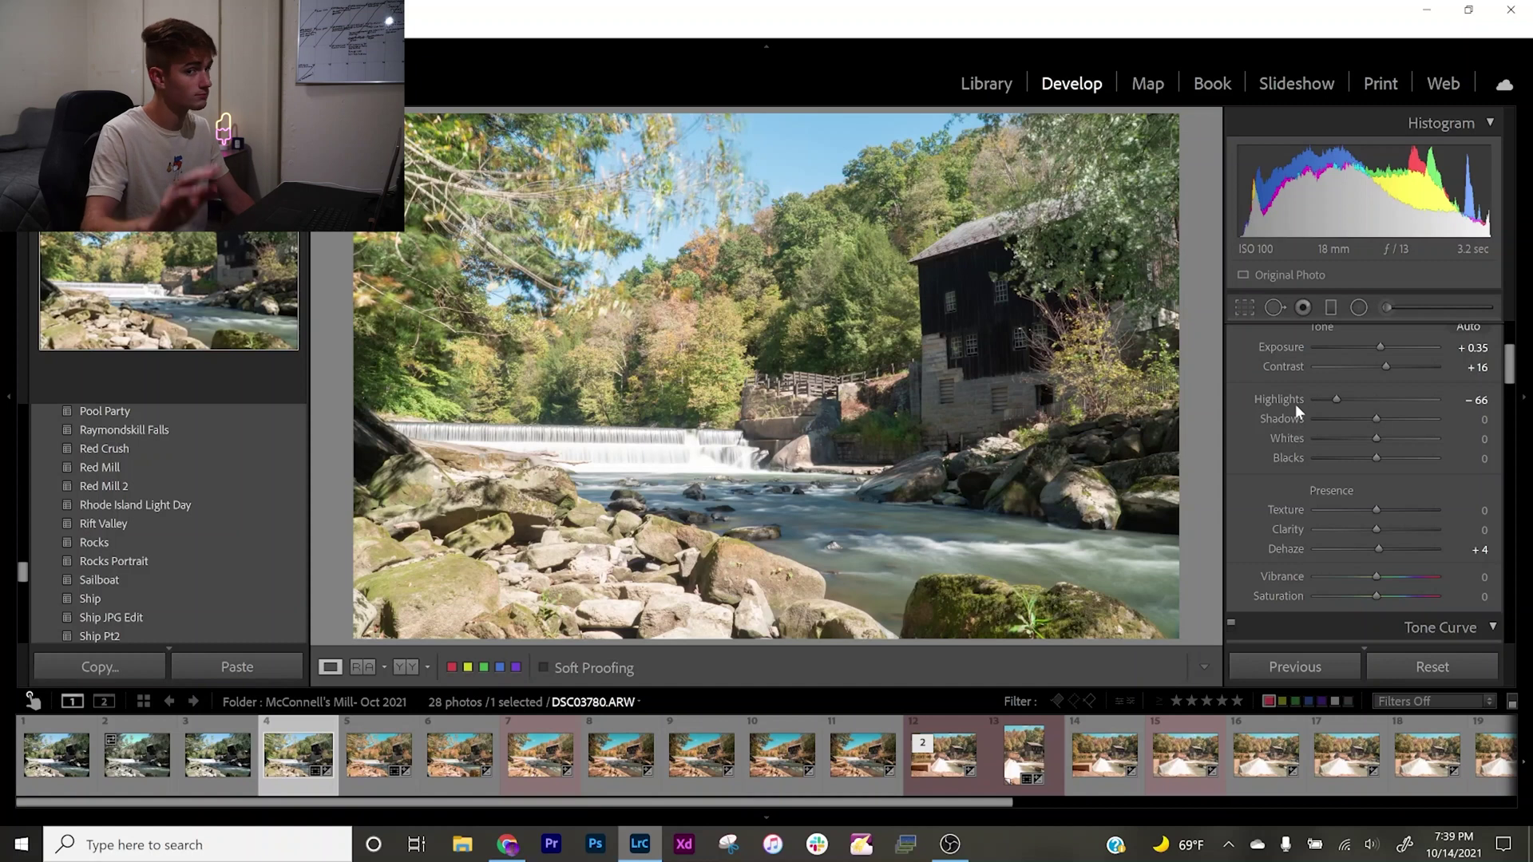
Add a narrow vertical graduated filter just outside the photo's right edge, covering the whole image, with a Luminance range mask.
left_click(1328, 305)
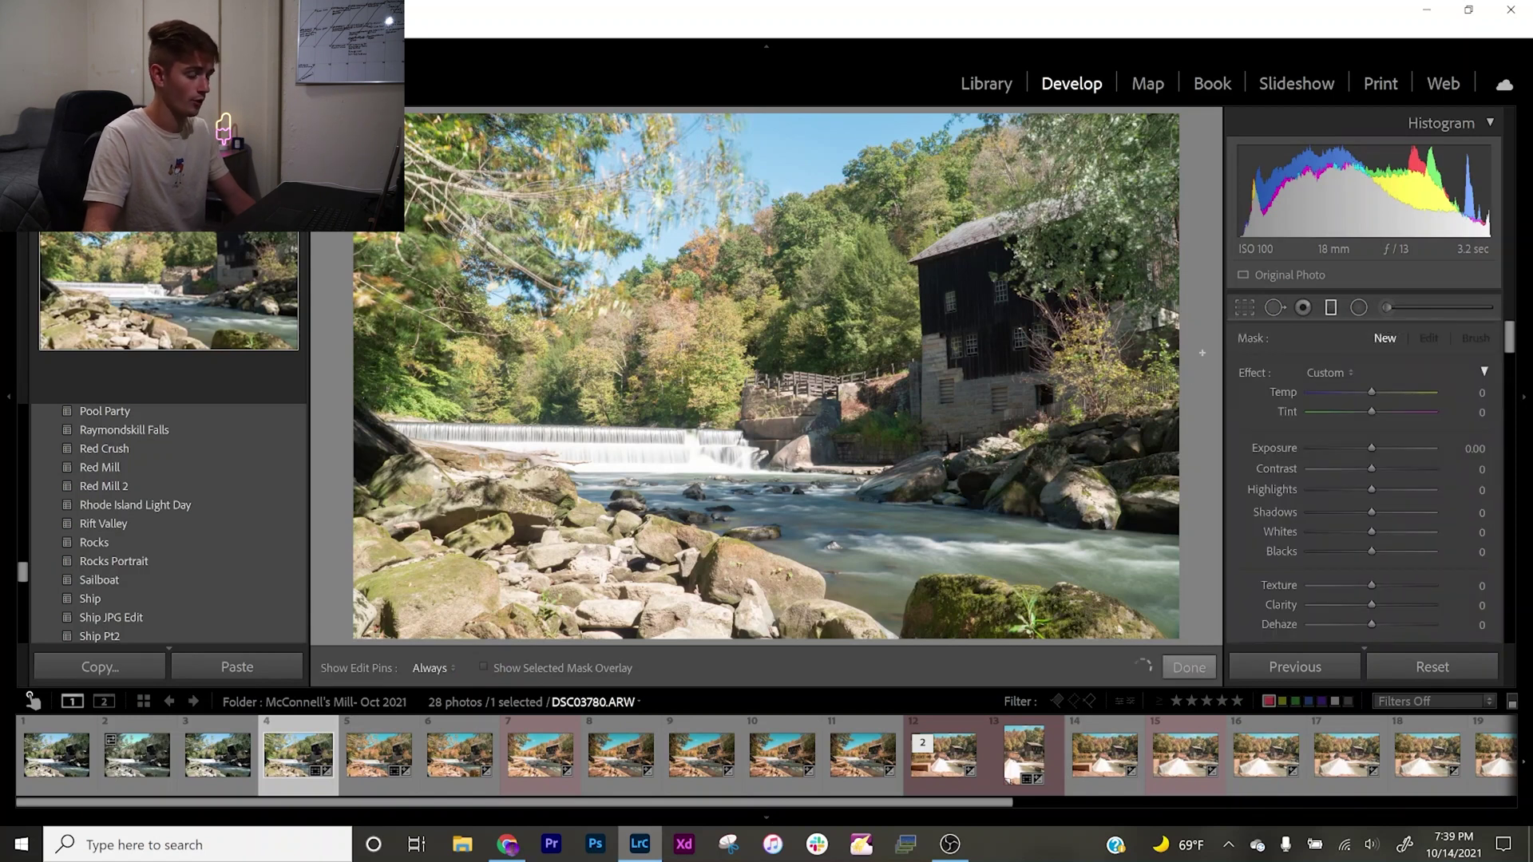
left_click_drag(1201, 354, 1238, 355)
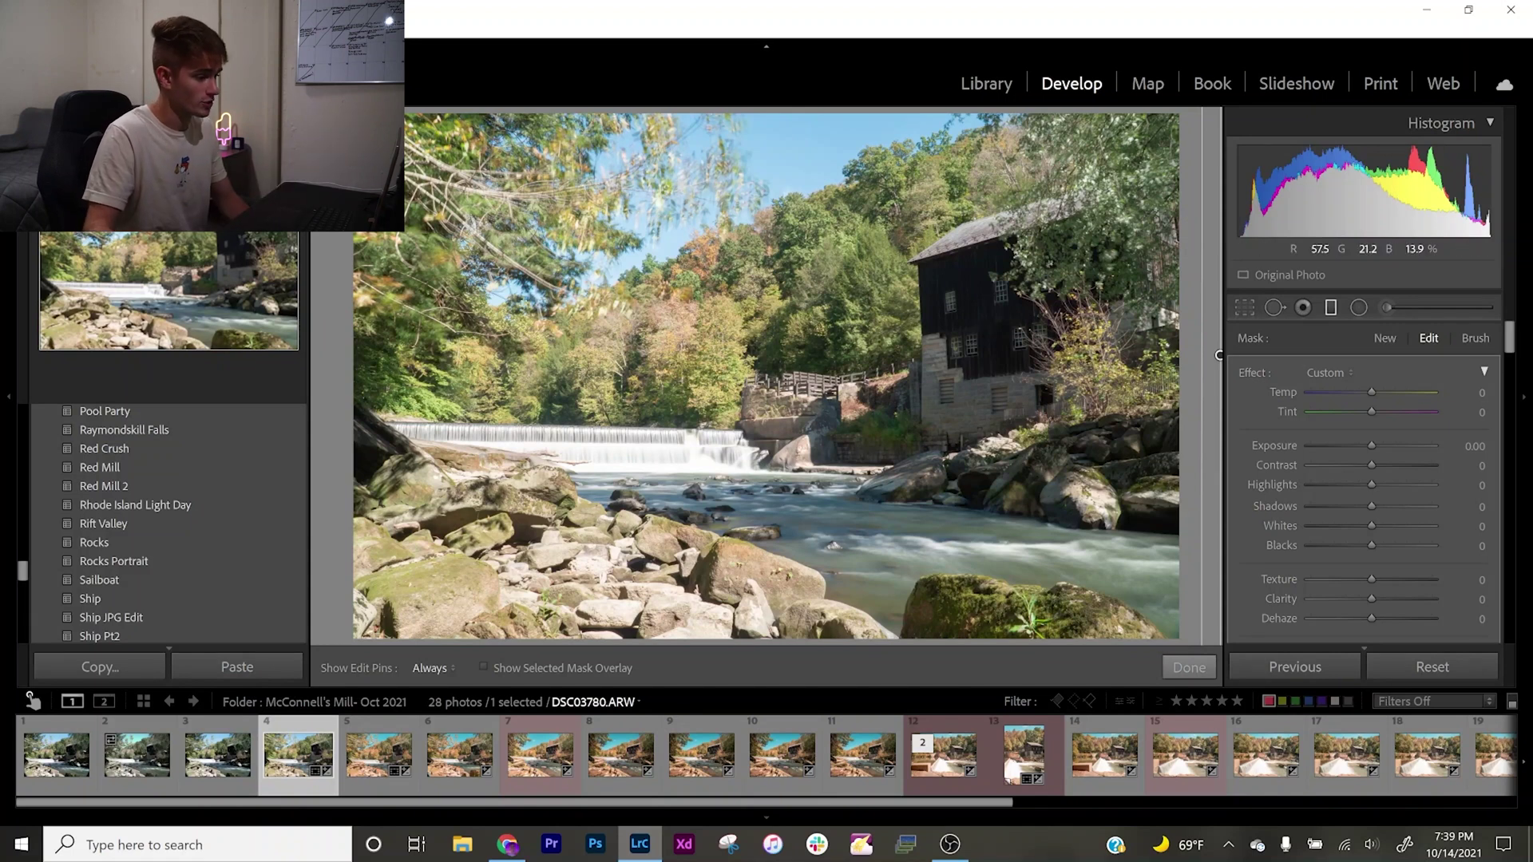
scroll(1330, 459, "down", 3)
scroll(1333, 453, "down", 4)
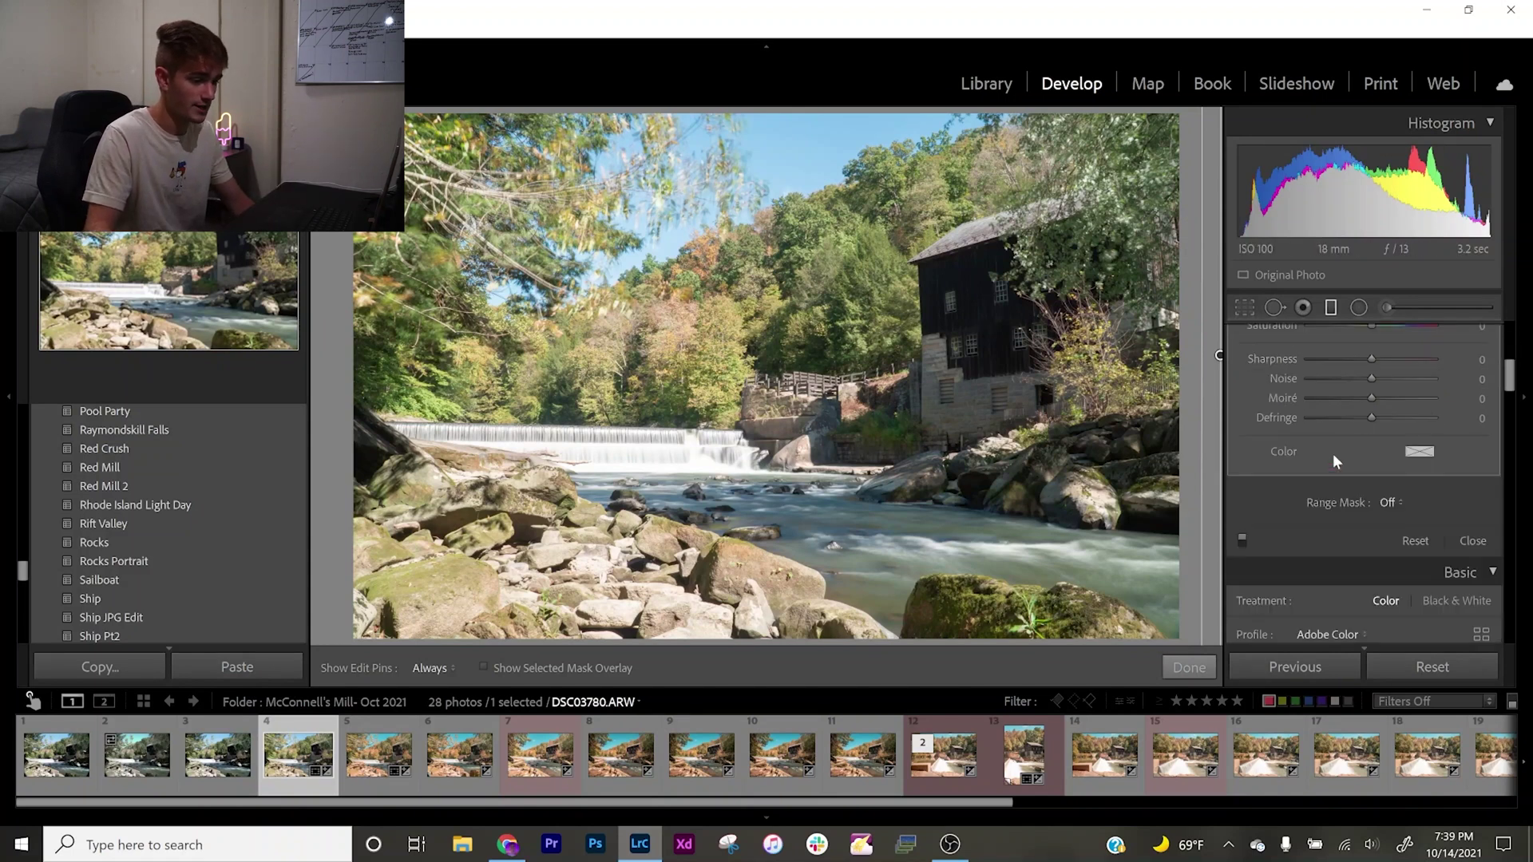
left_click(1387, 407)
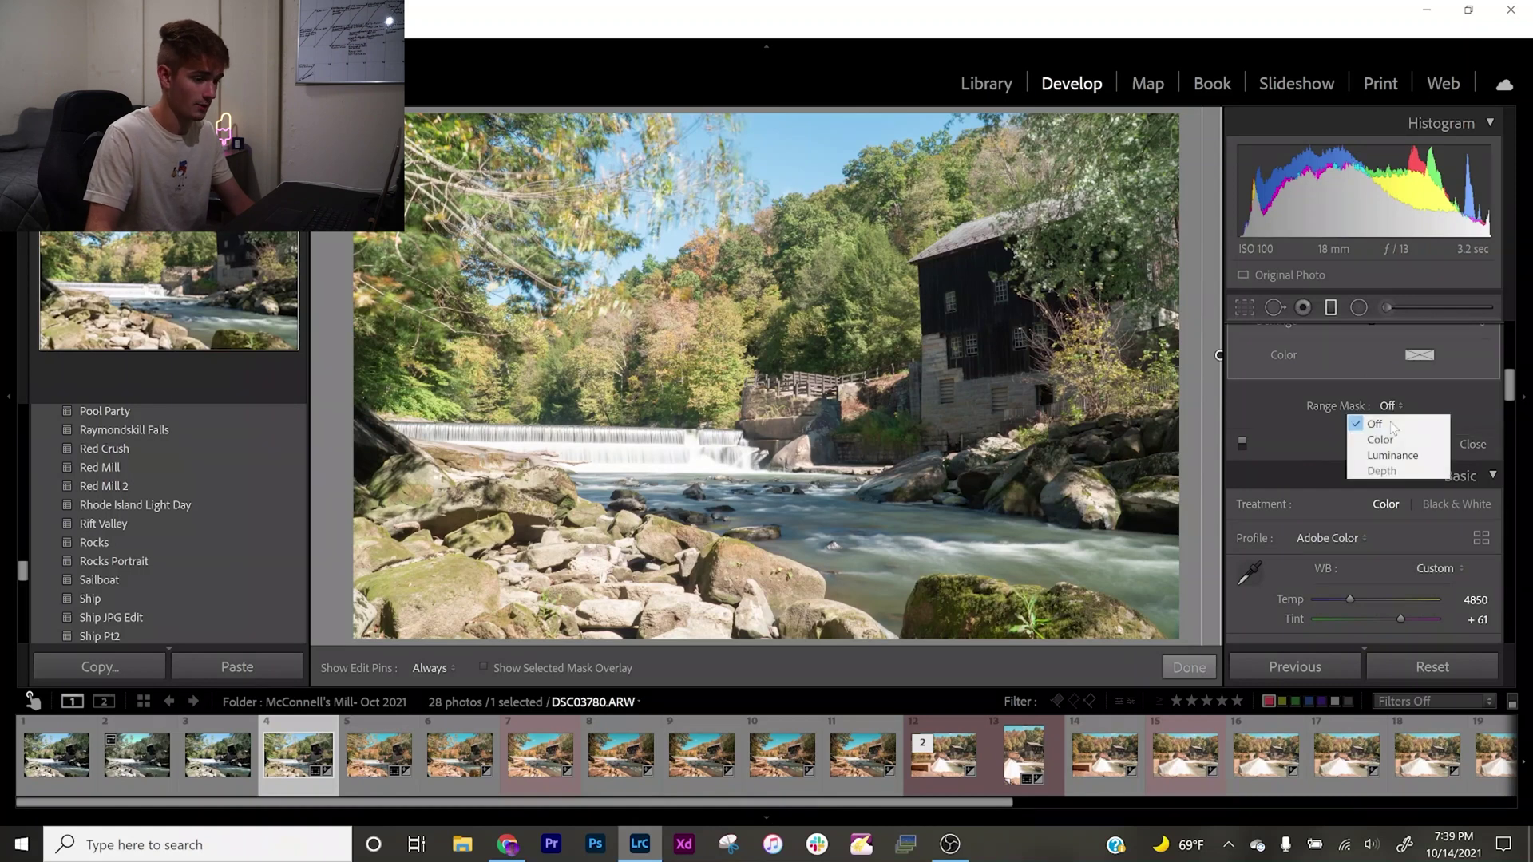
left_click(1389, 456)
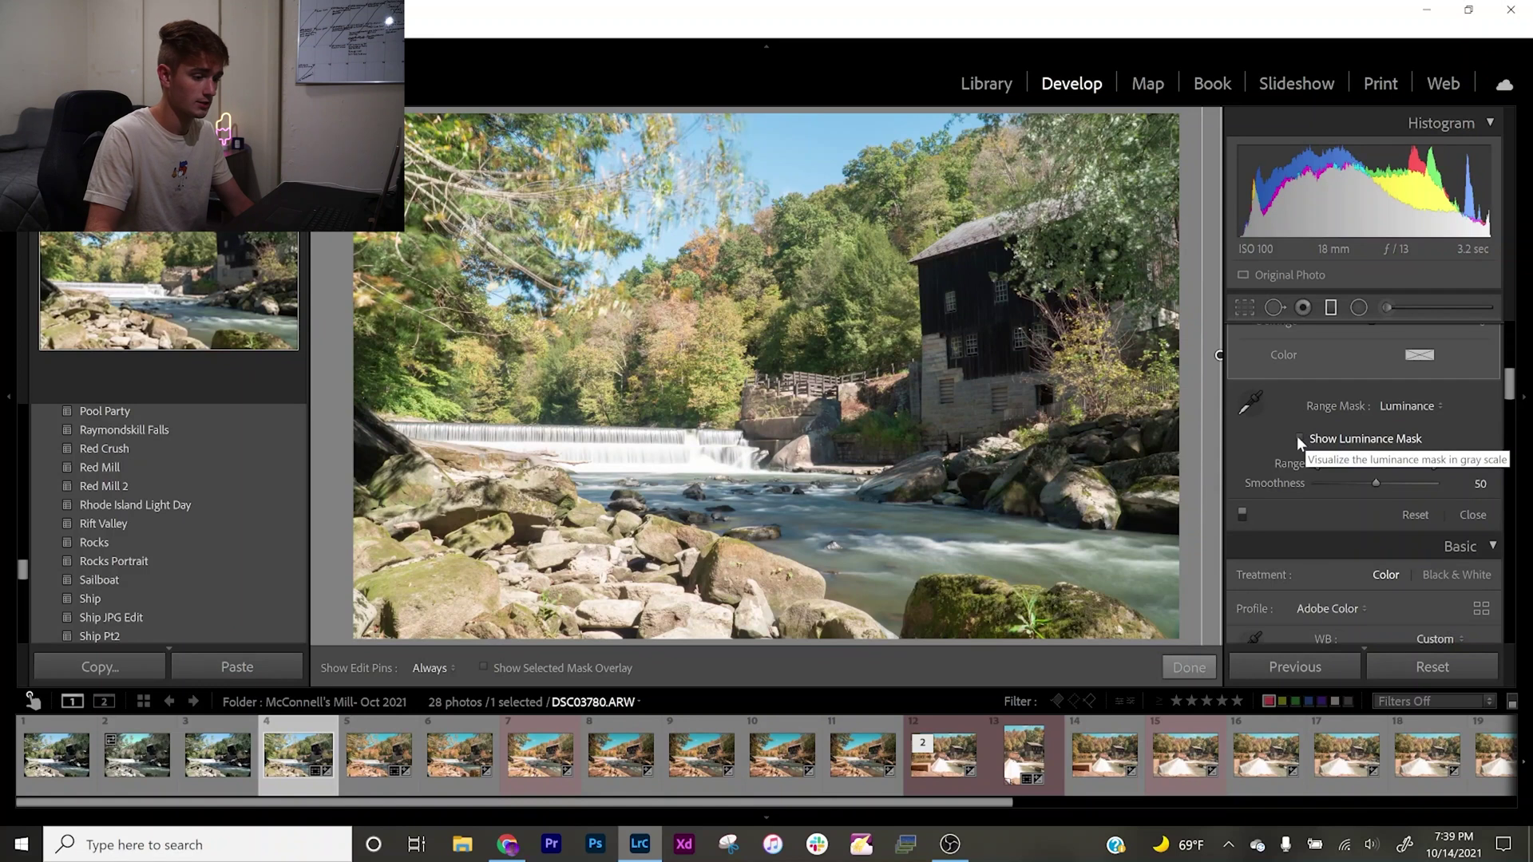
Using the luminance mask preview, limit the mask to range 0/21 with smoothness 55, and hide the preview.
left_click(1296, 436)
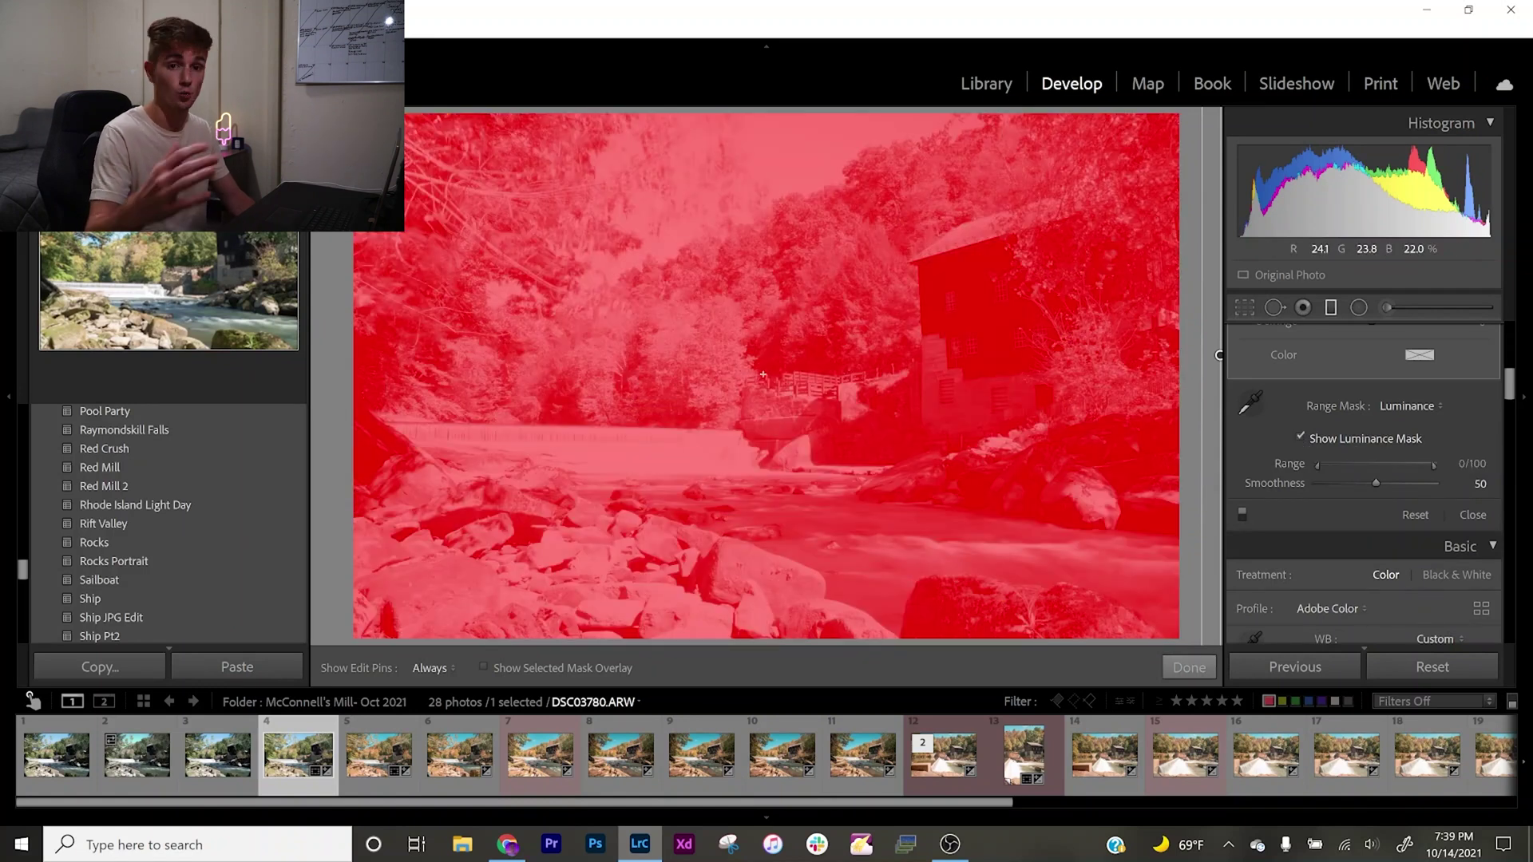
left_click_drag(1433, 463, 1271, 485)
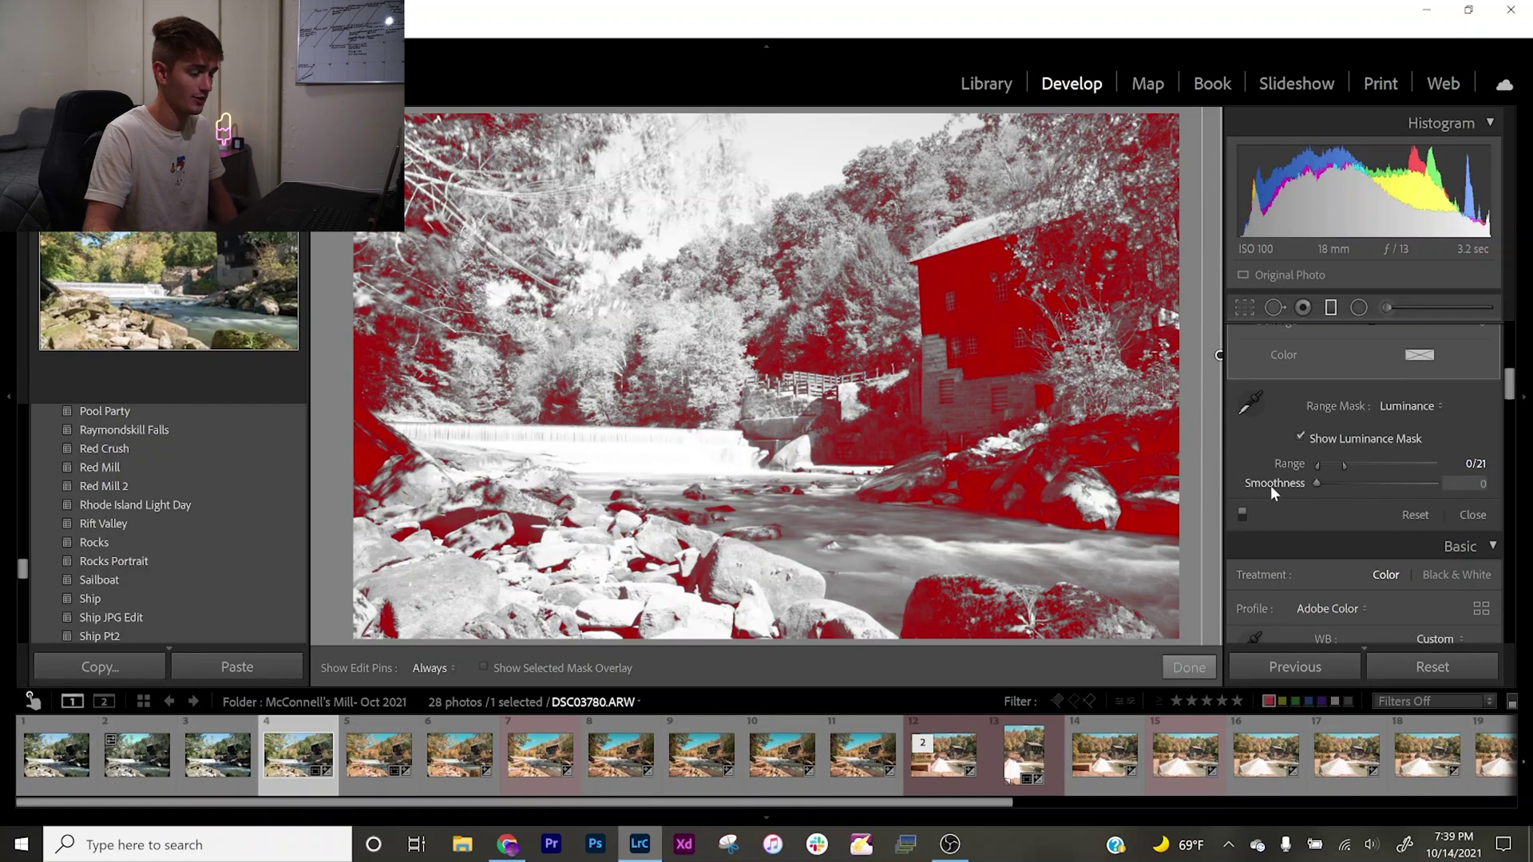
left_click_drag(1317, 482, 1378, 495)
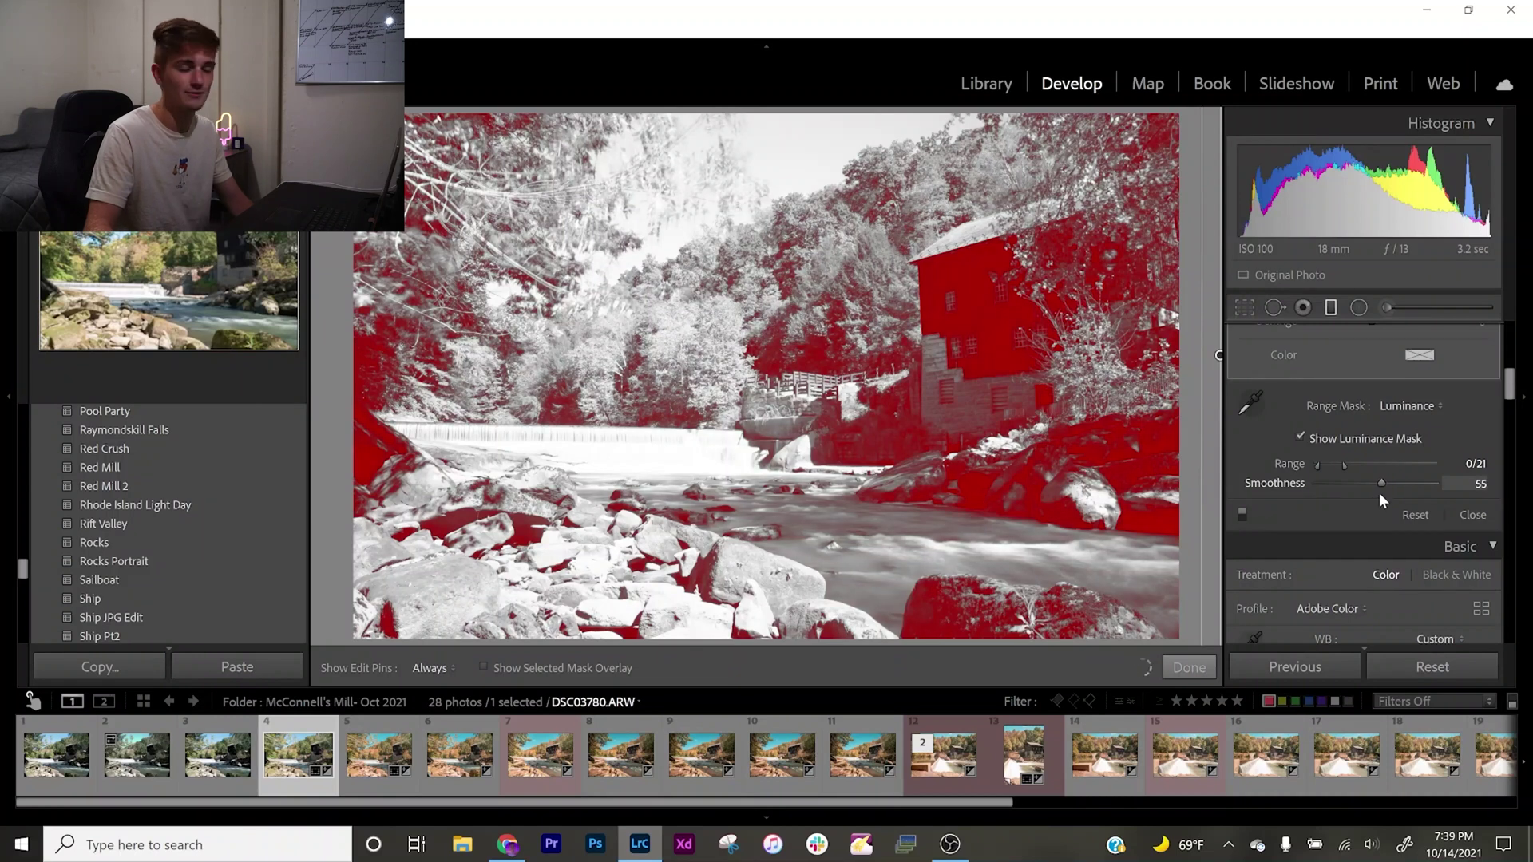
left_click(1300, 438)
Set the graduated filter's exposure to 0.71, finish the filter, and check the shadowed rocks up close.
scroll(1354, 495, "up", 5)
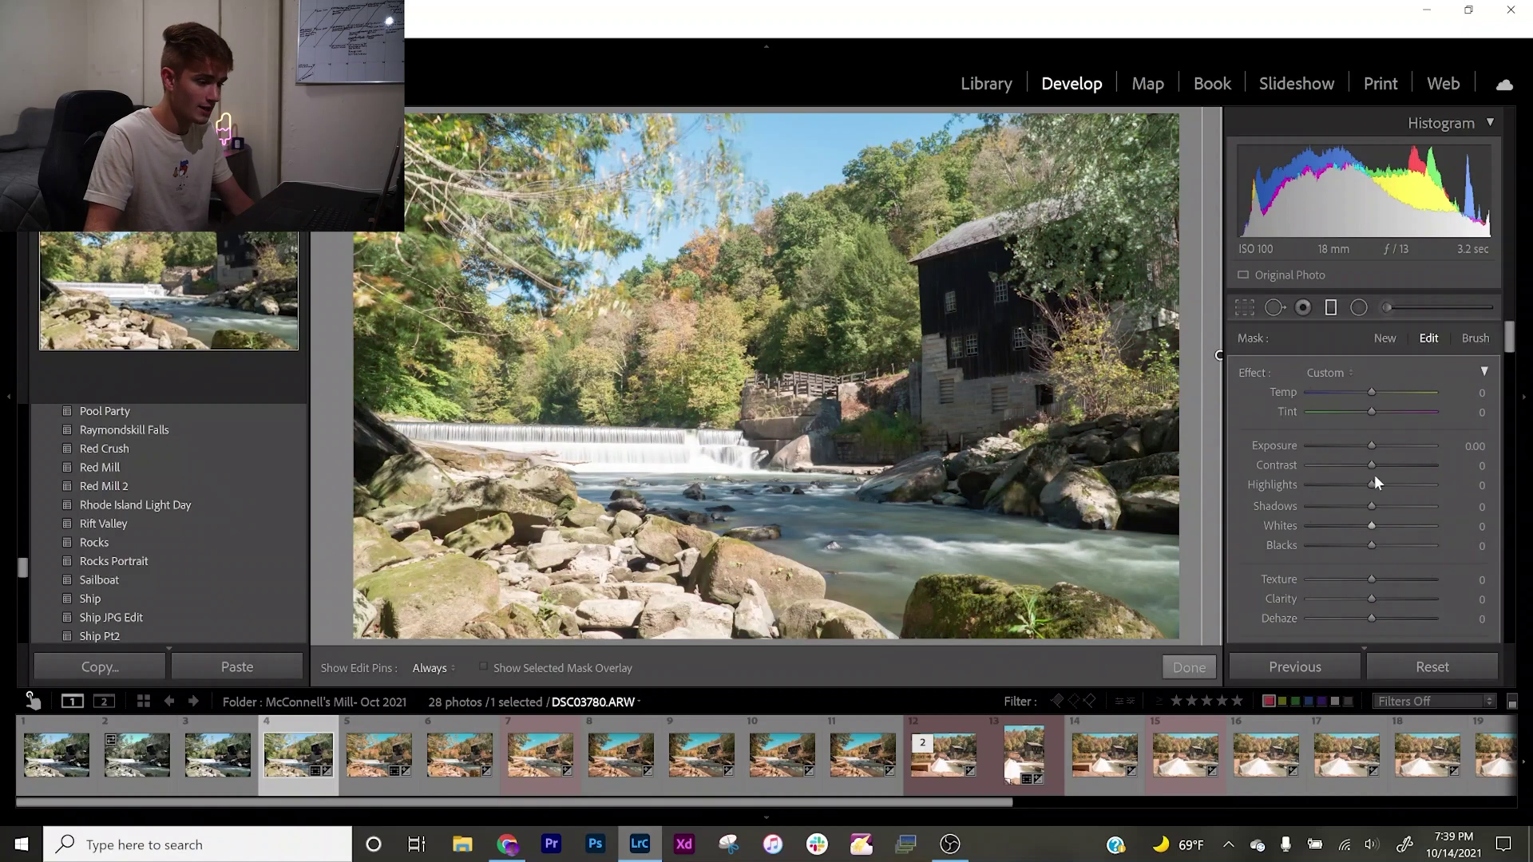
left_click_drag(1366, 446, 1383, 447)
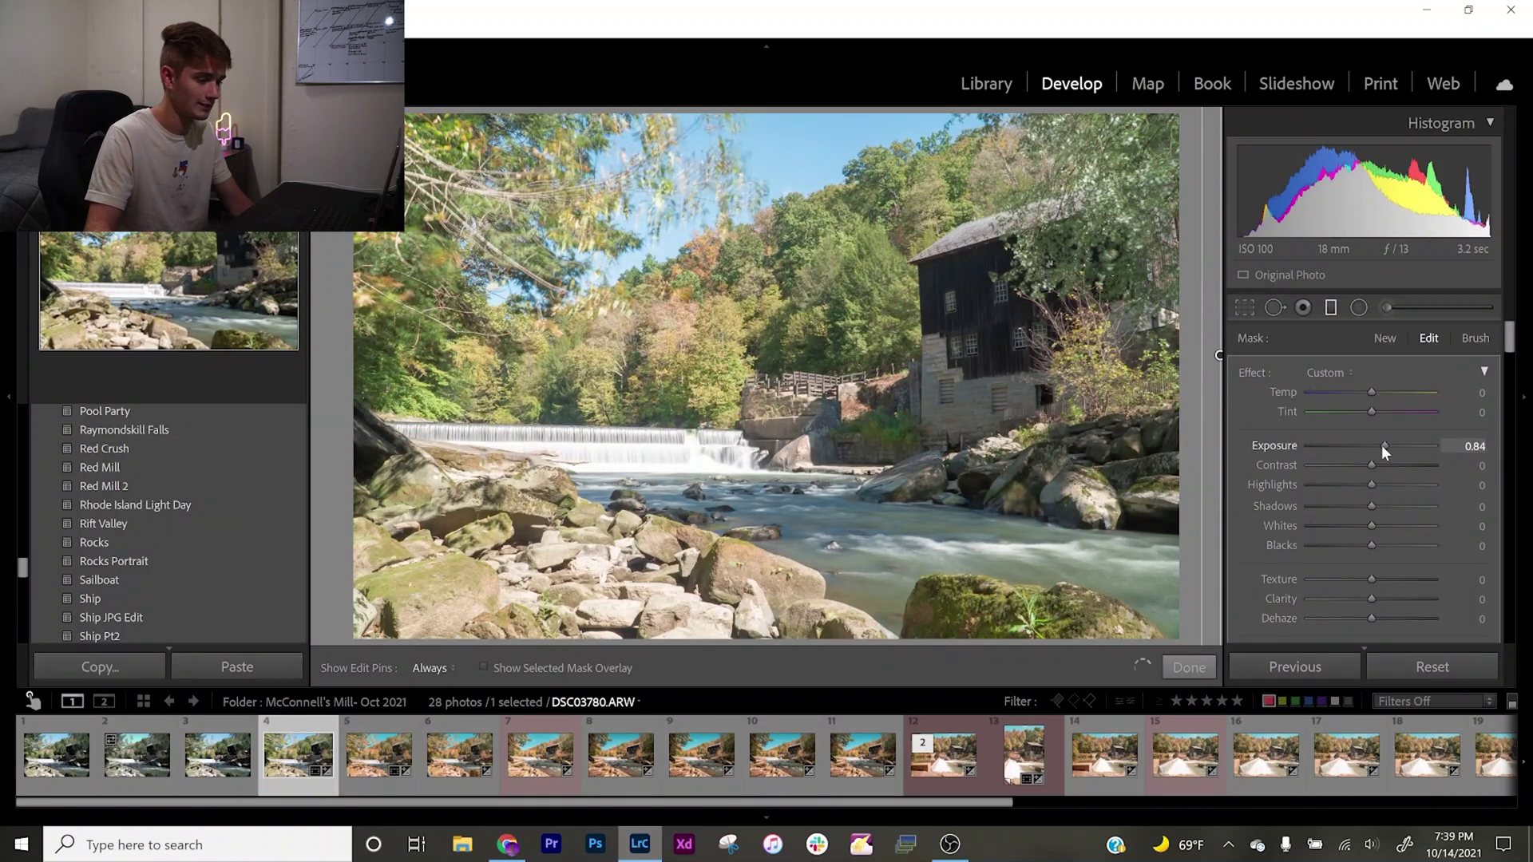
left_click_drag(1384, 447, 1381, 453)
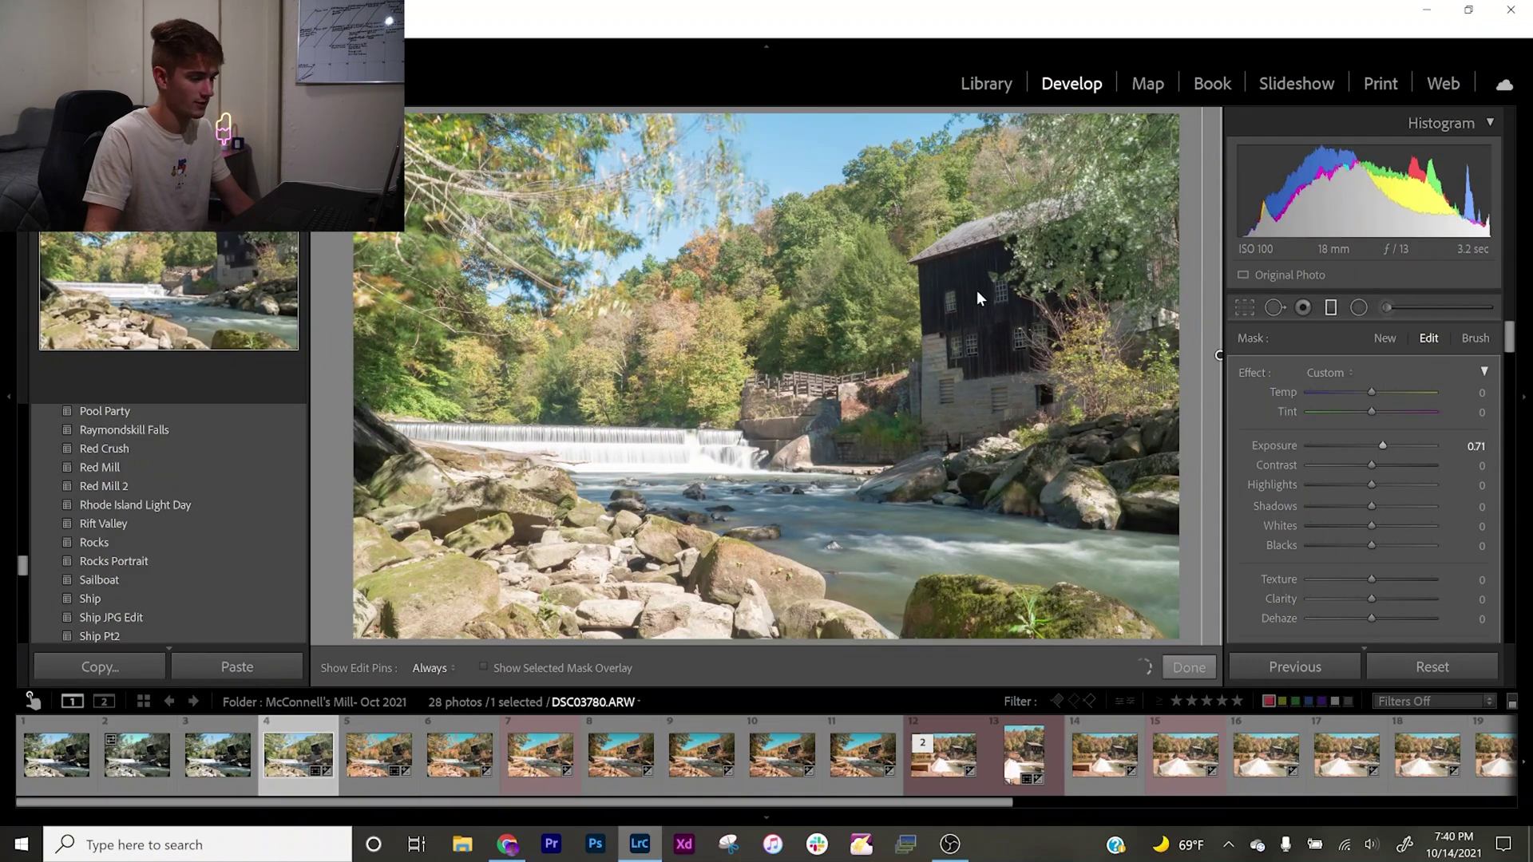
left_click(1201, 669)
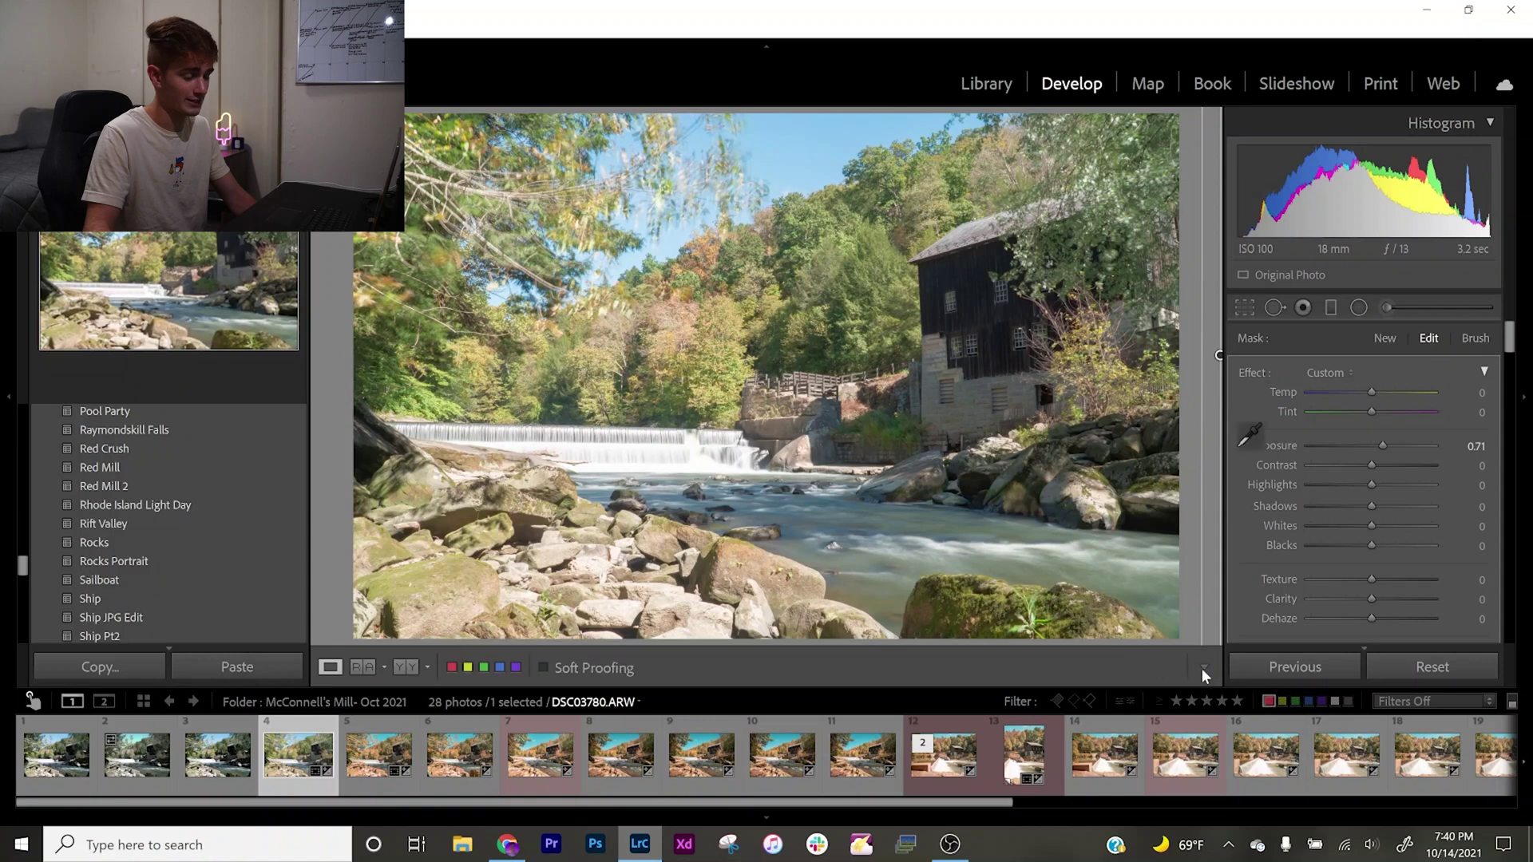
left_click(978, 284)
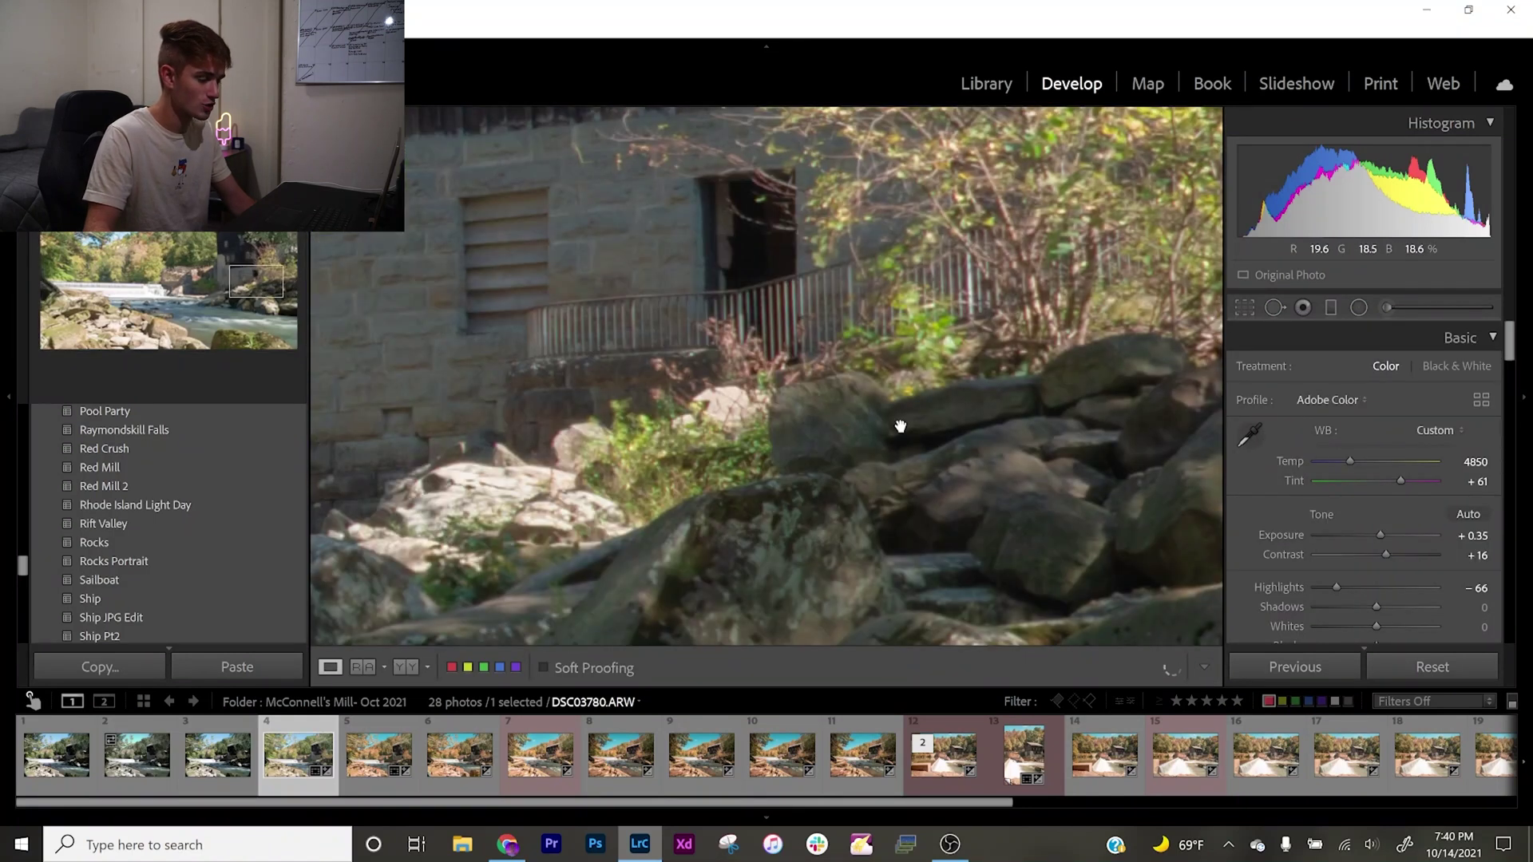
left_click_drag(899, 427, 767, 386)
left_click_drag(824, 325, 692, 393)
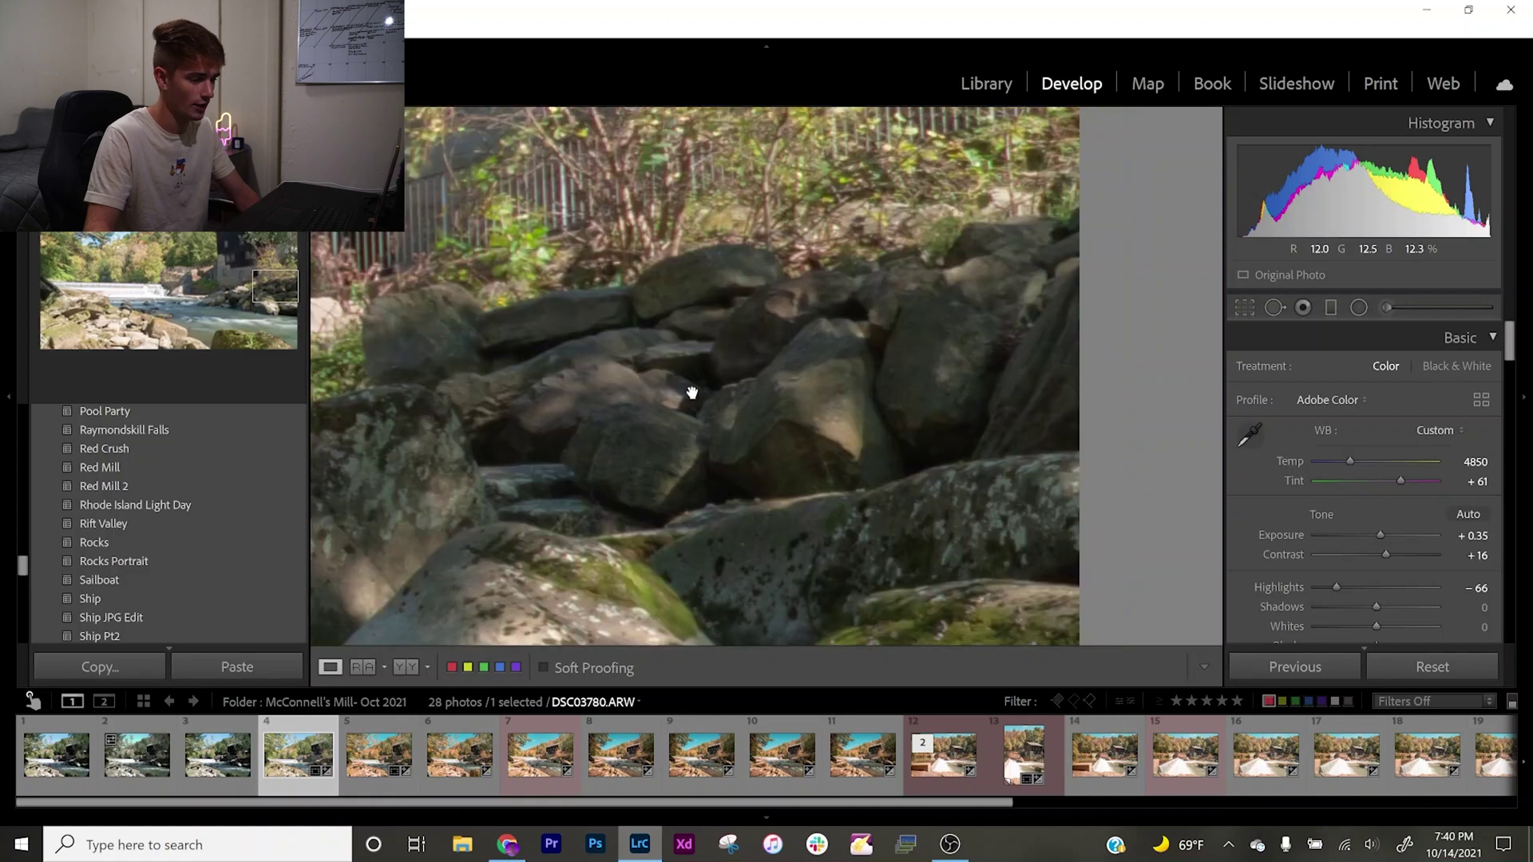
left_click(691, 392)
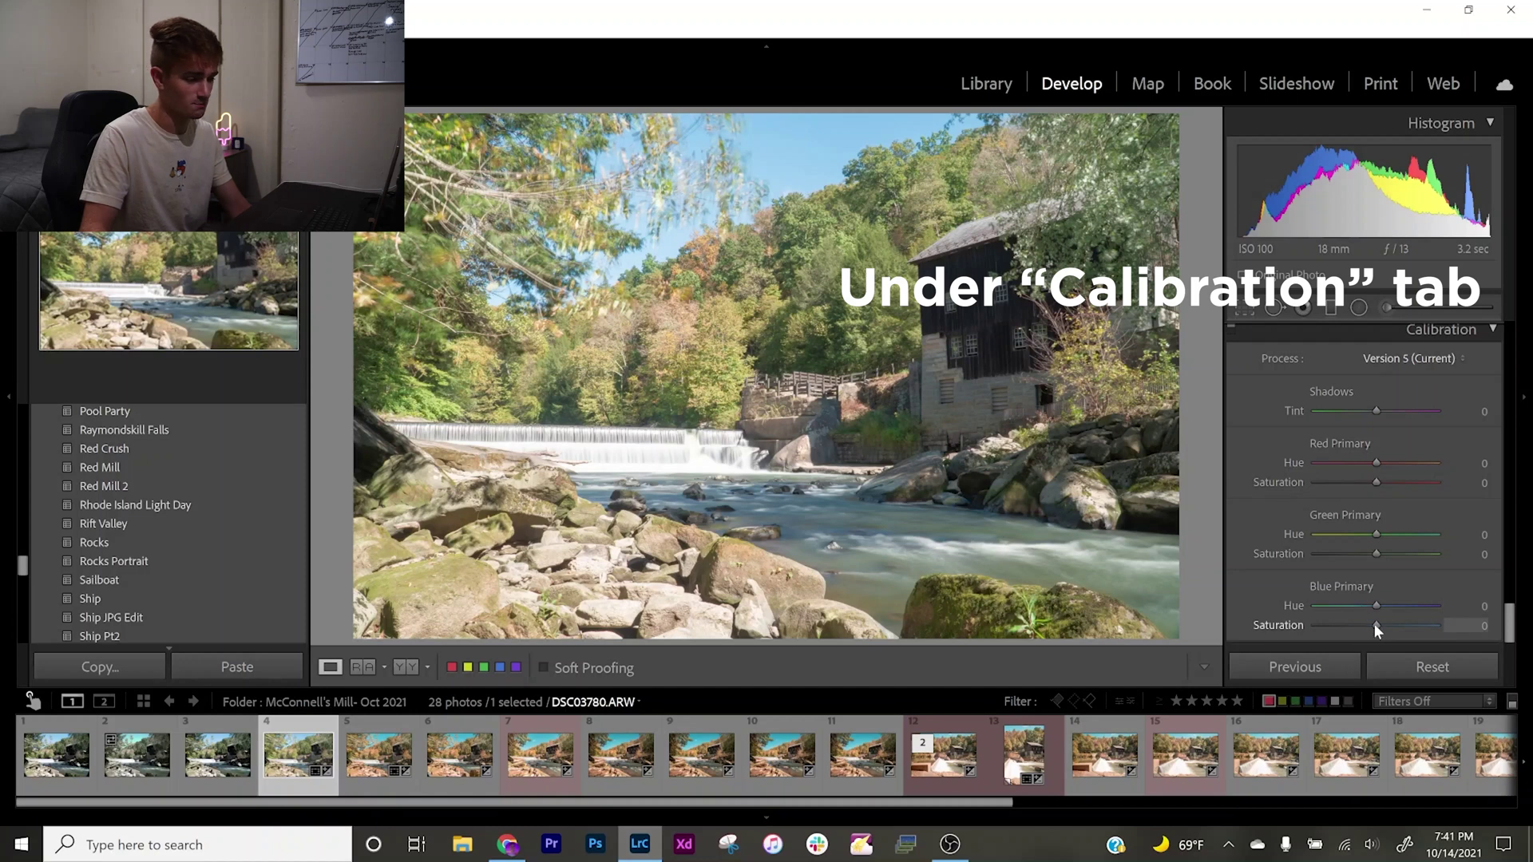
Set the Blue Primary saturation to +100 in the calibration, comparing against the reset value before restoring it.
left_click_drag(1376, 627, 1437, 627)
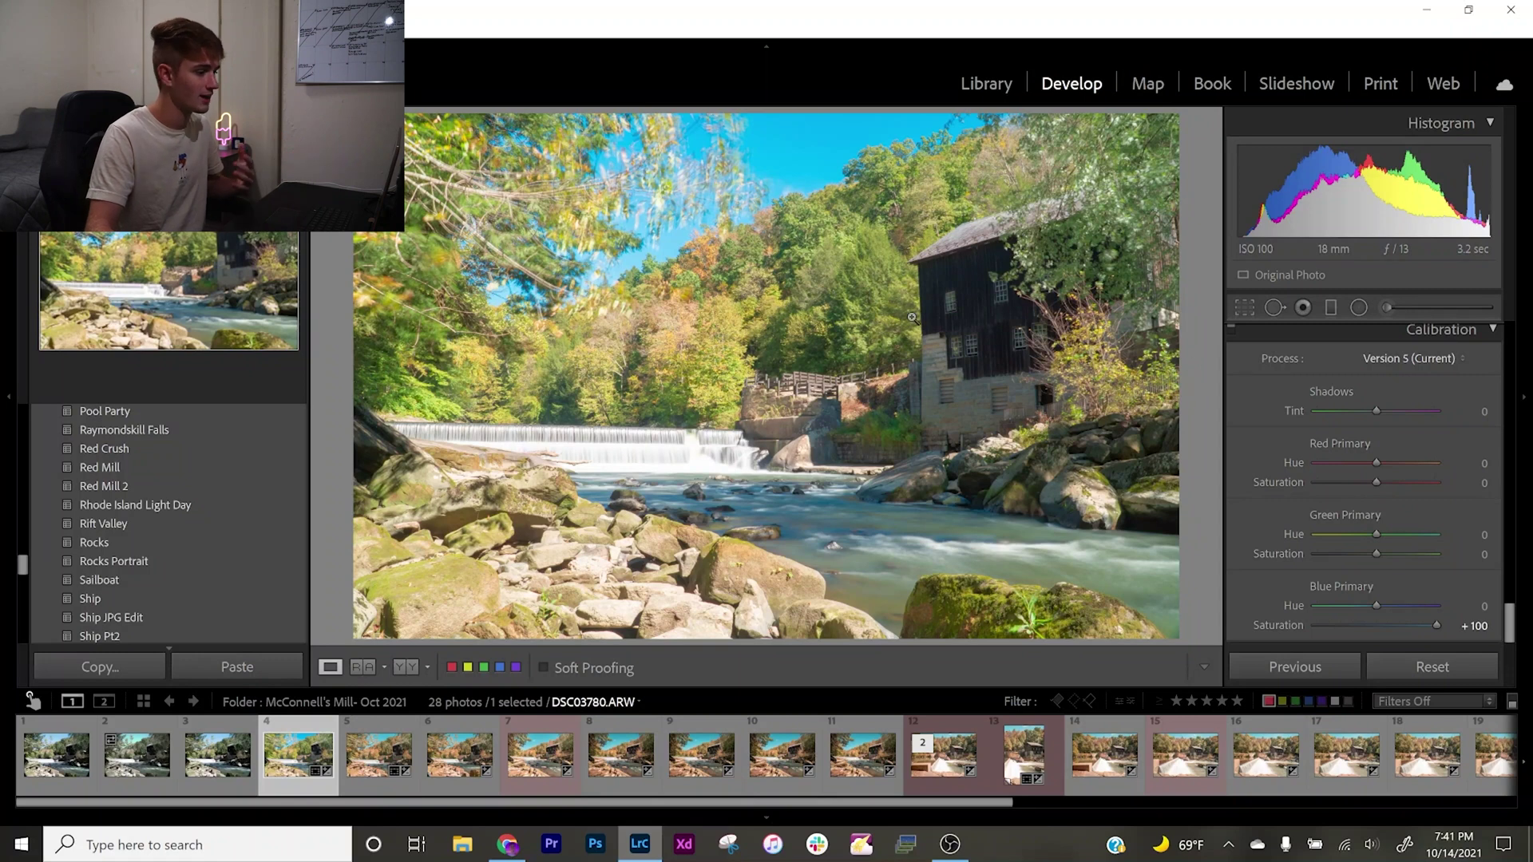
left_click(724, 300)
left_click_drag(724, 300, 754, 335)
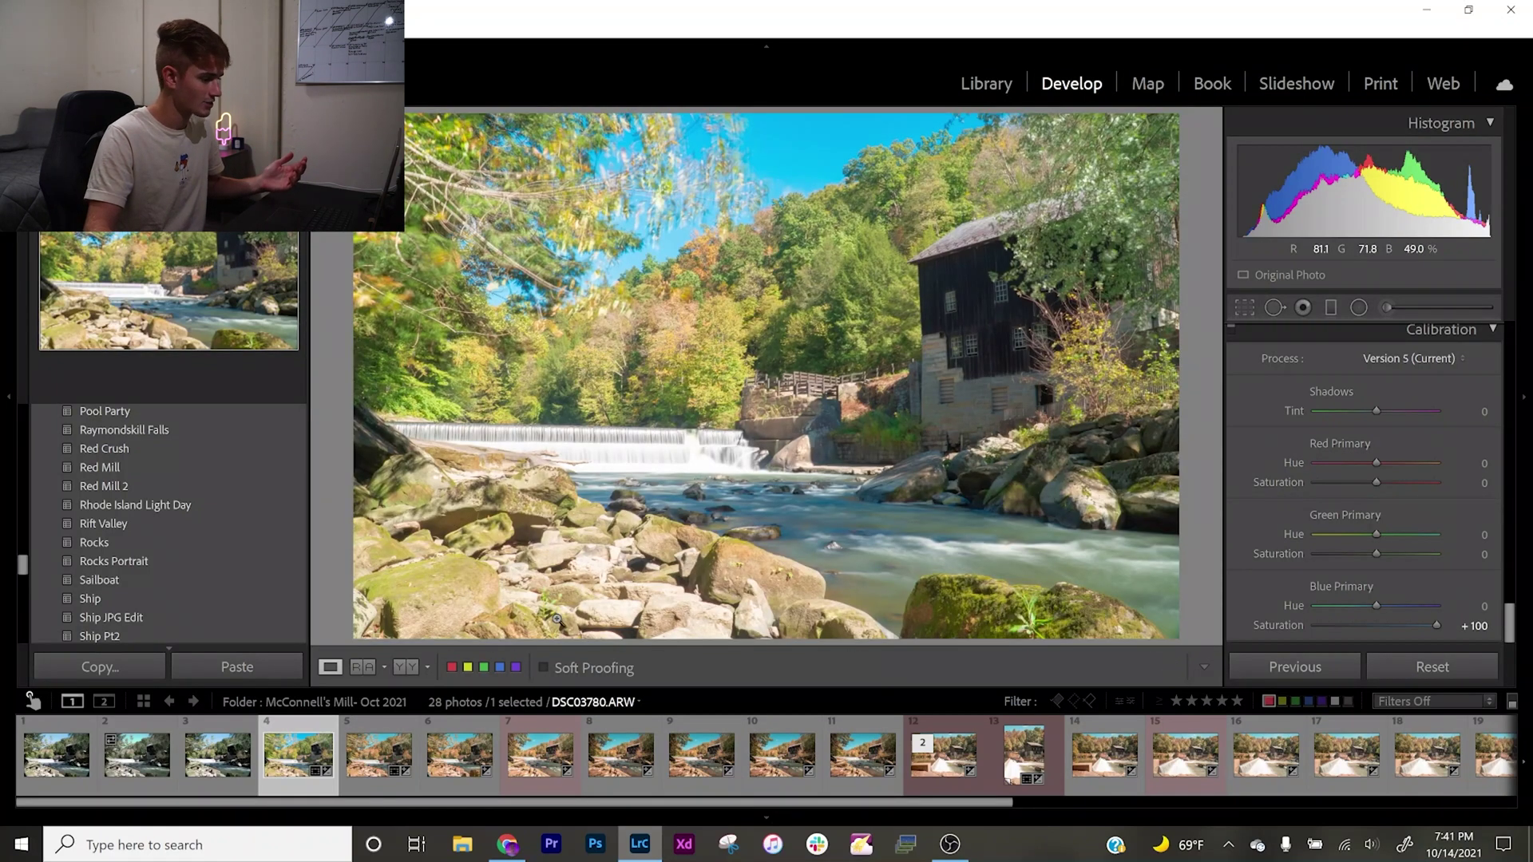
double_click(1280, 623)
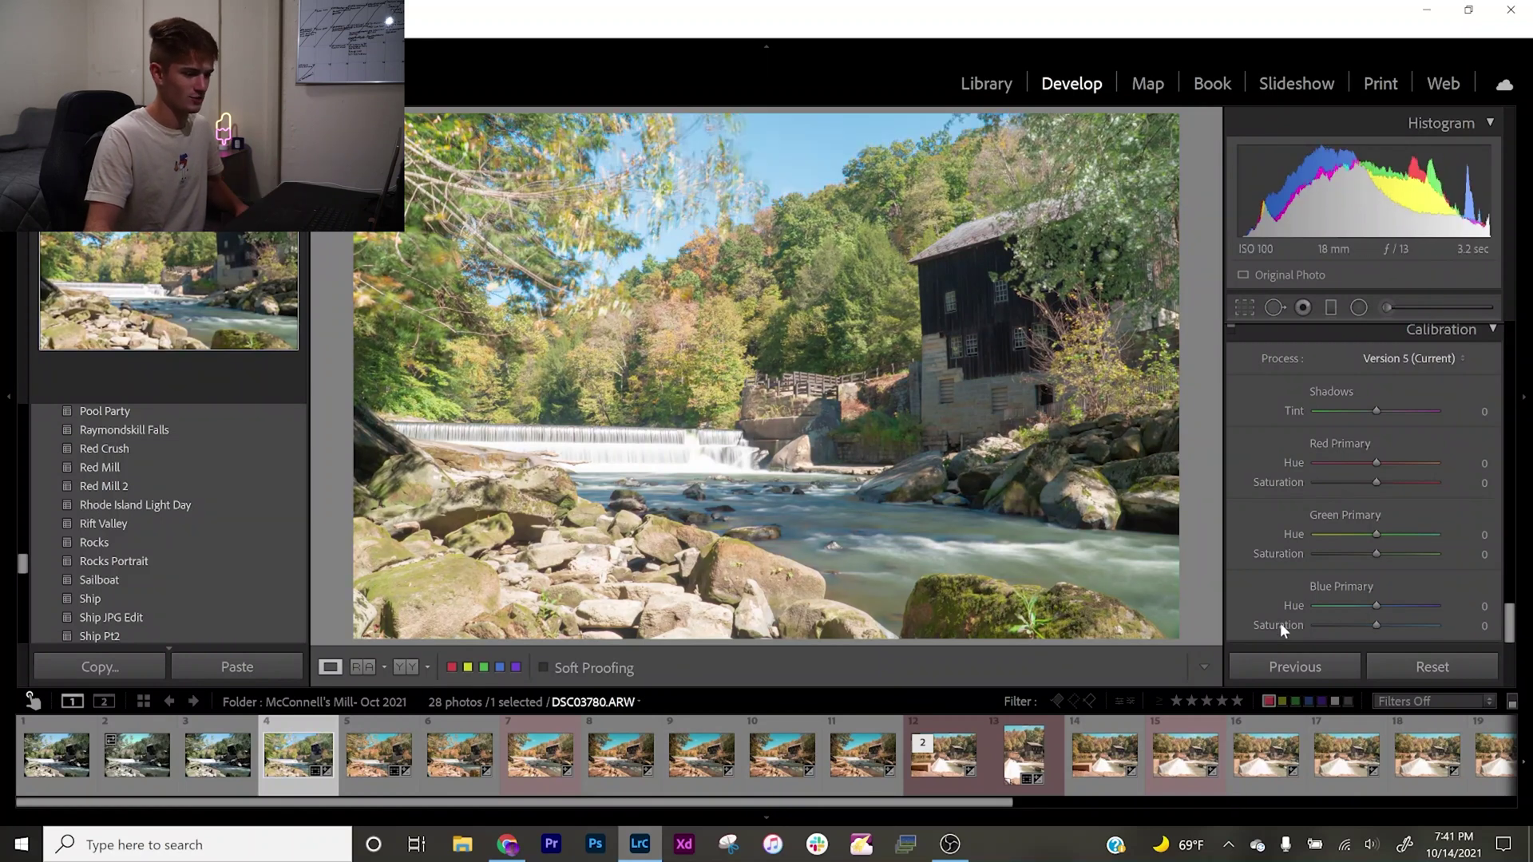
key("ctrl+z")
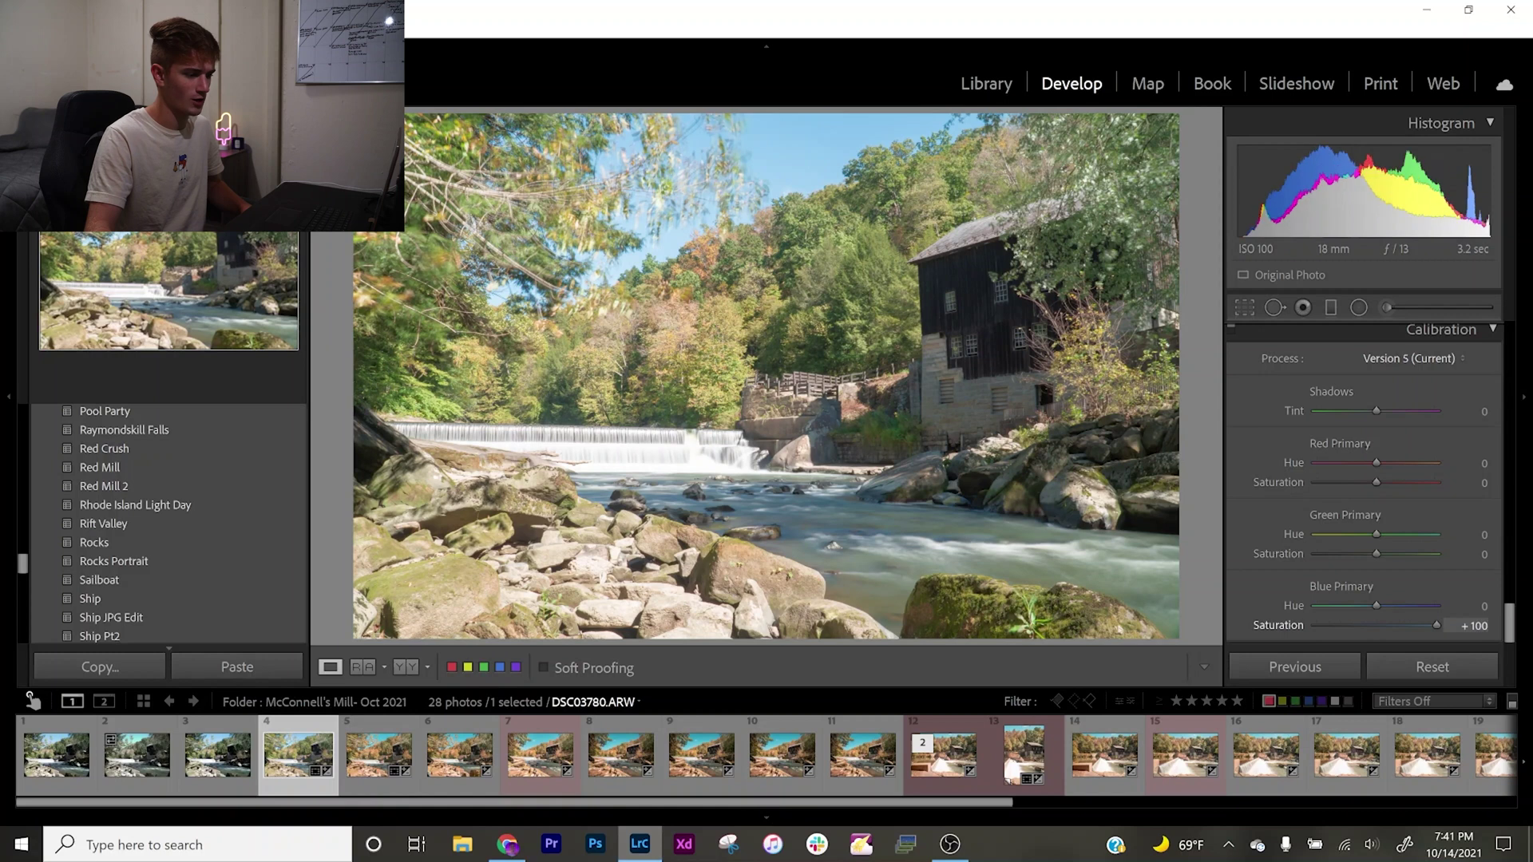